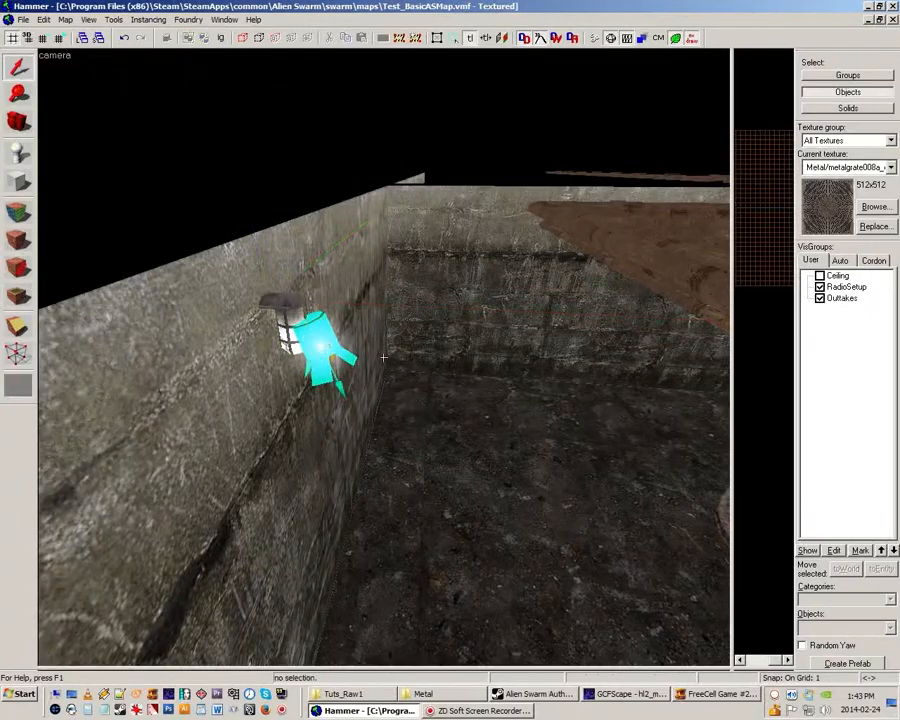
Examine the caged wall lamp and the cyan light entity beside it on the corridor wall.
key(w)
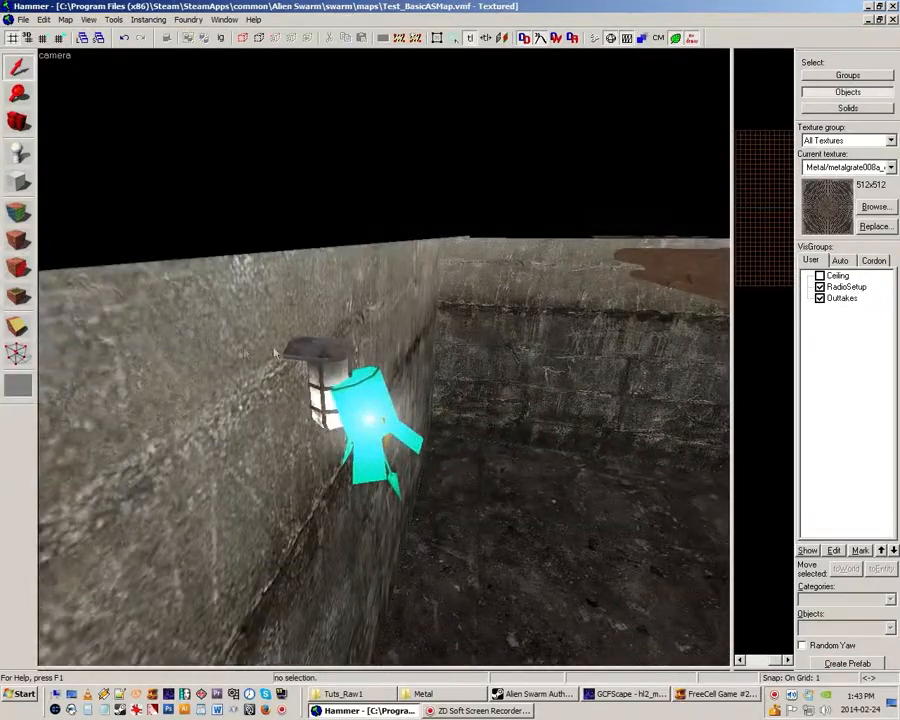
key(s)
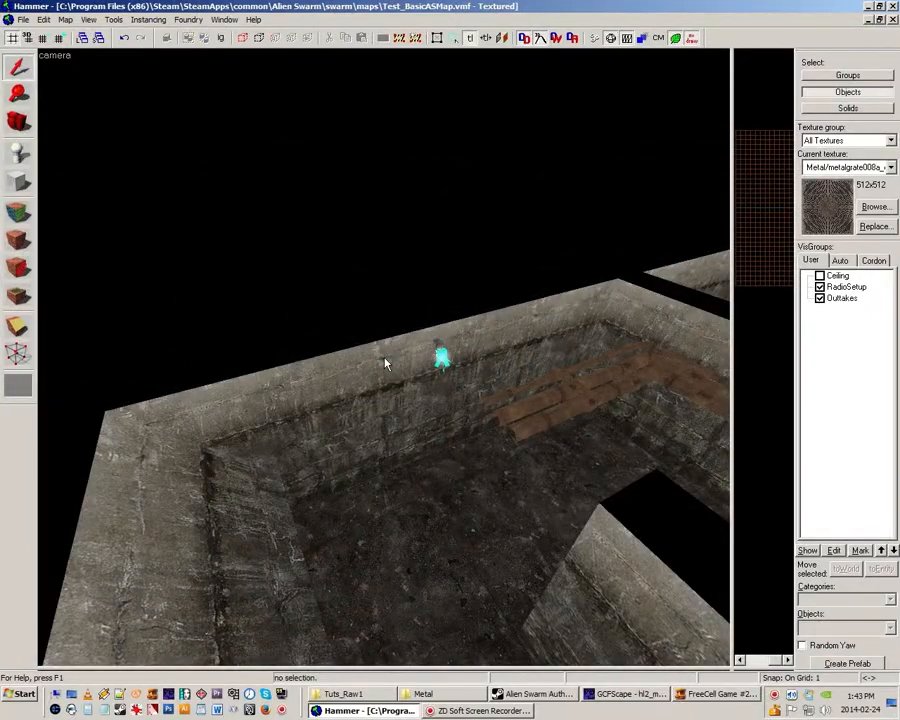
key(z)
key(w)
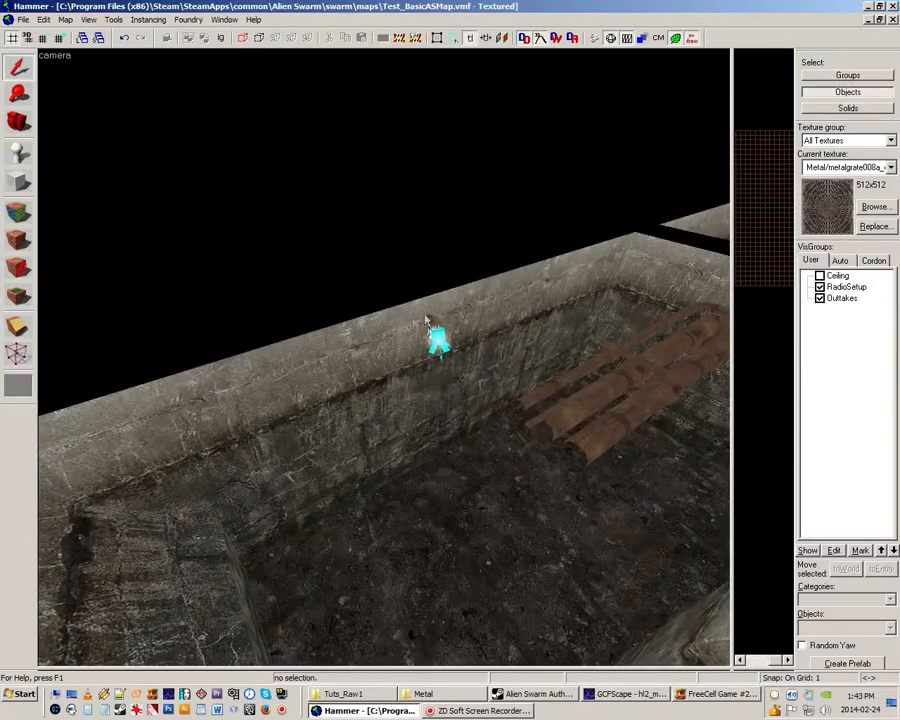
key(z)
key(w)
key(z)
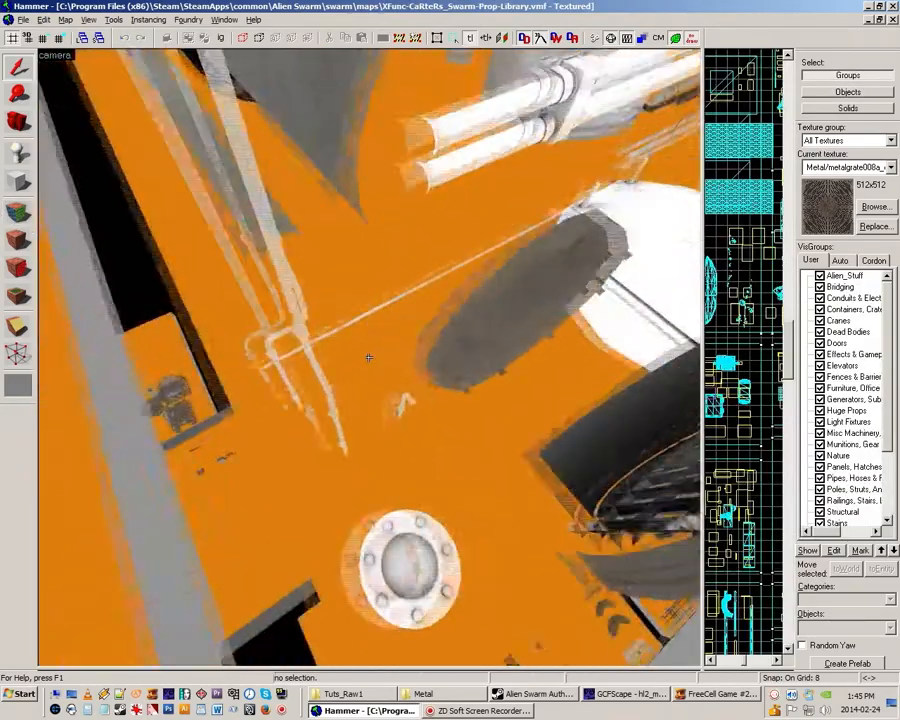
Examine the bent pipe and wall-mounted light props in the XFunc-CaRteRs_Swarm-Prop-Library map, selecting one bent pipe.
key(w)
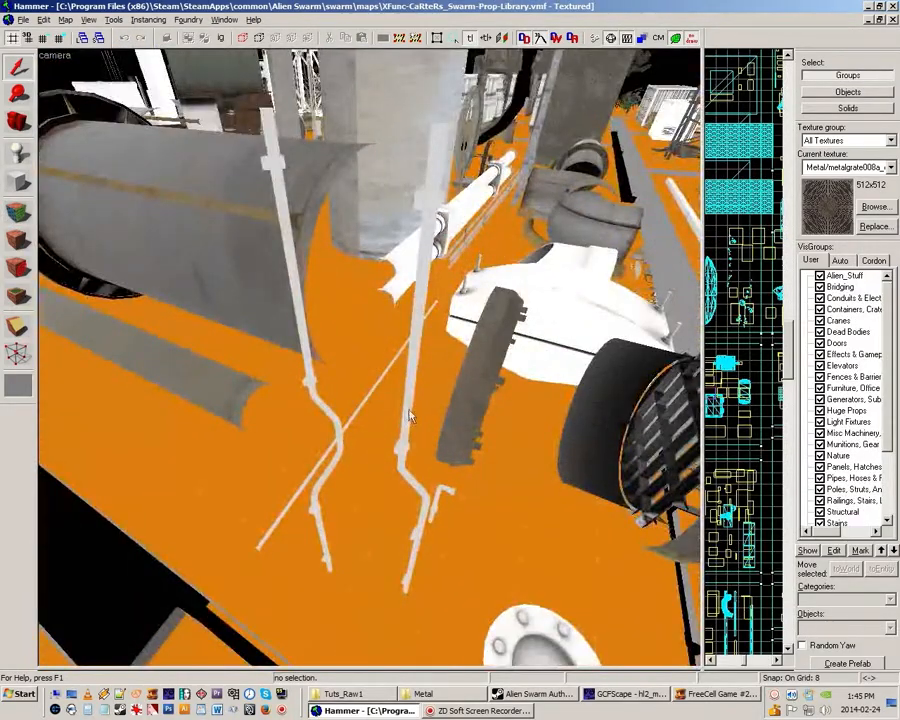
click(408, 418)
key(z)
key(w)
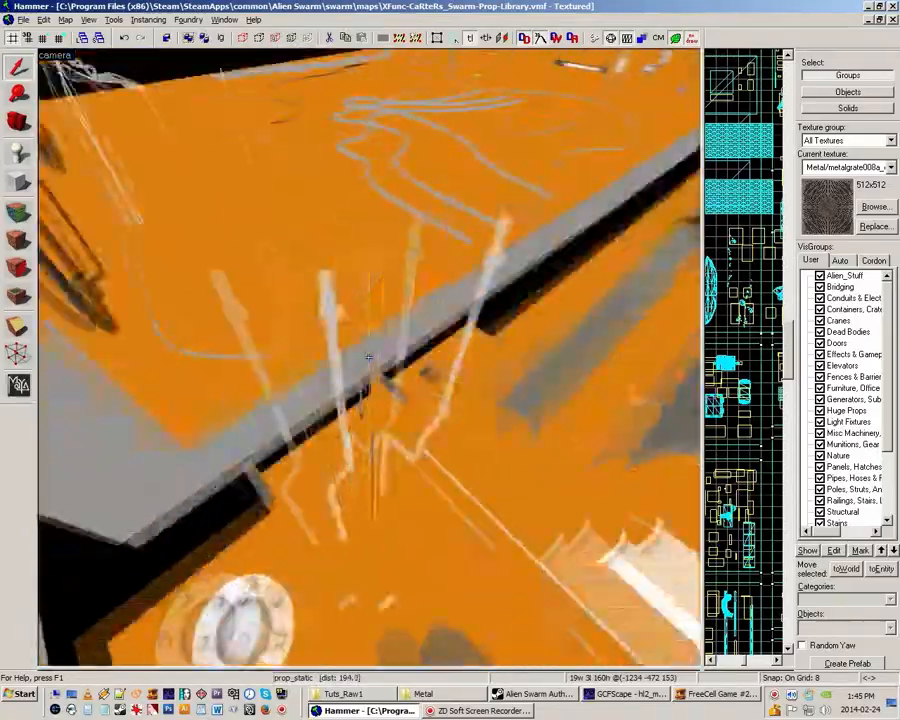
key(s)
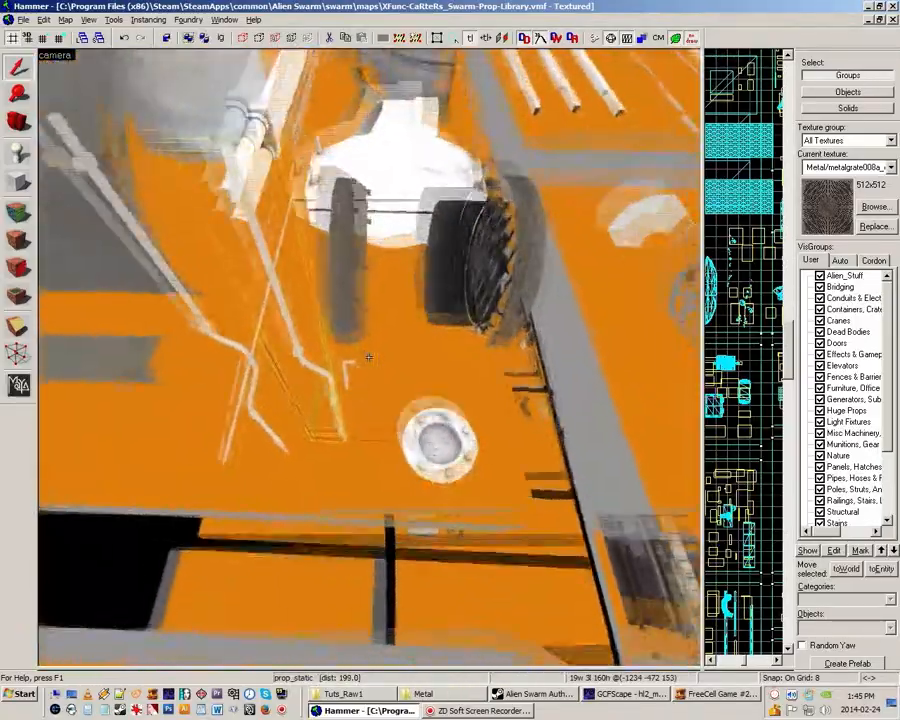
key(w)
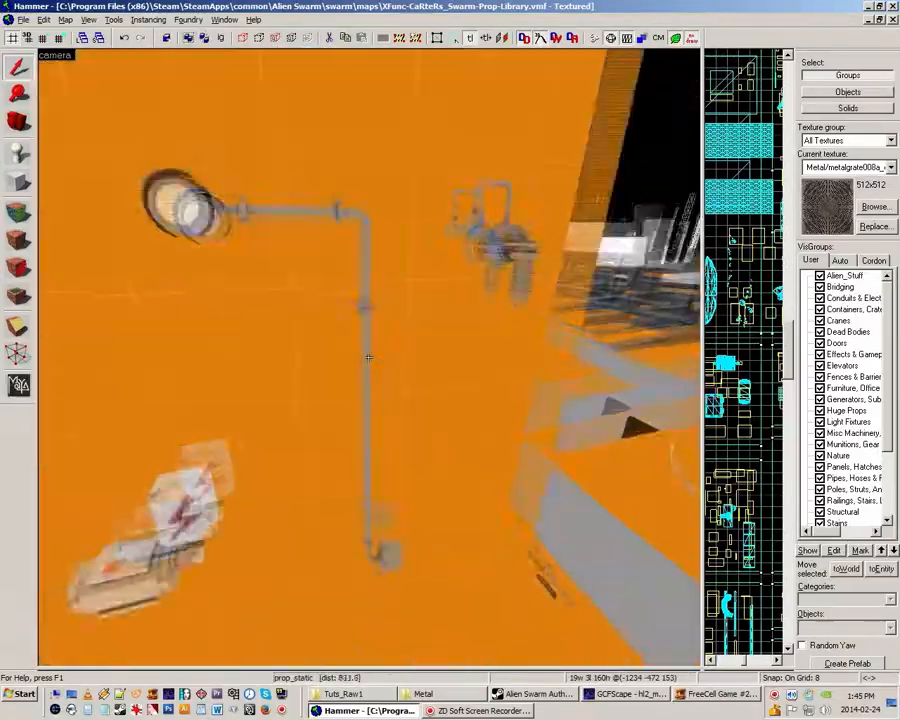
key(z)
scroll(369, 360, down, 3)
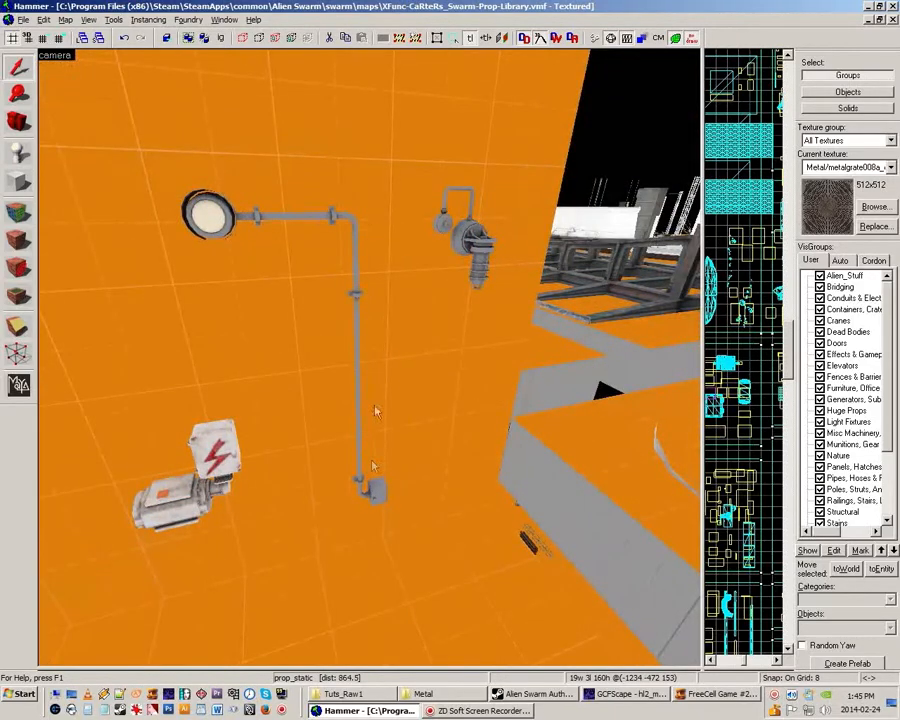
key(z)
key(s)
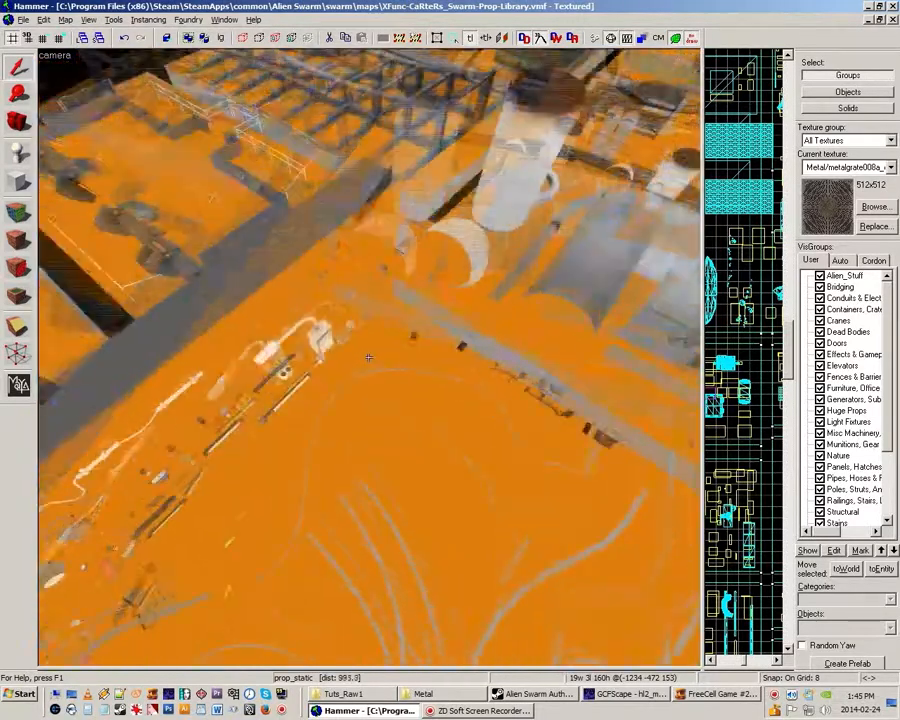
key(z)
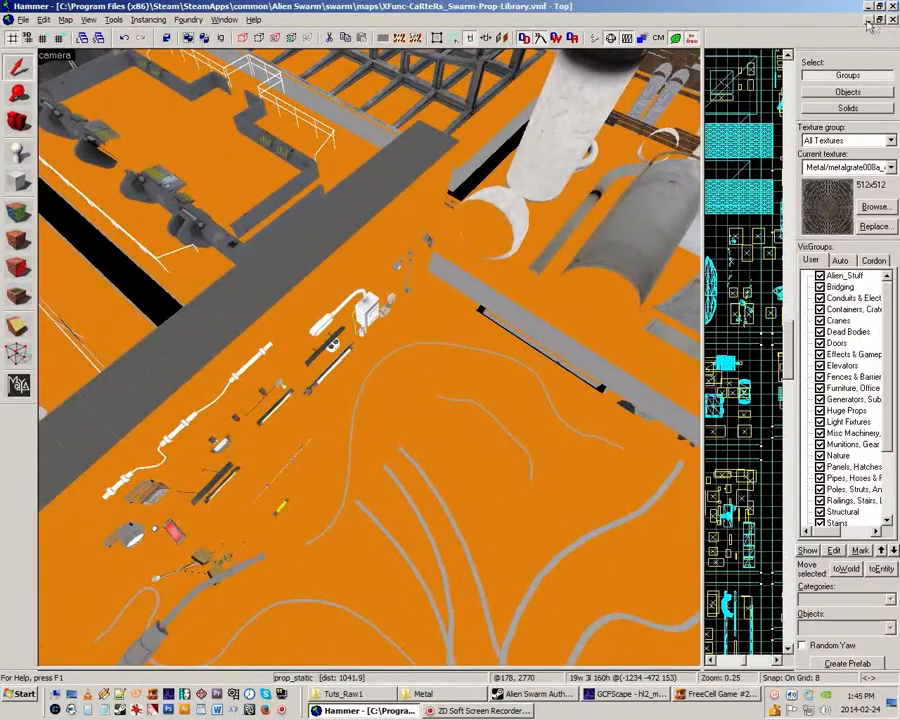
Switch back to the Test_BasicASMap map and examine the corridor's overhead brown pipes and the large valve pipe.
click(229, 664)
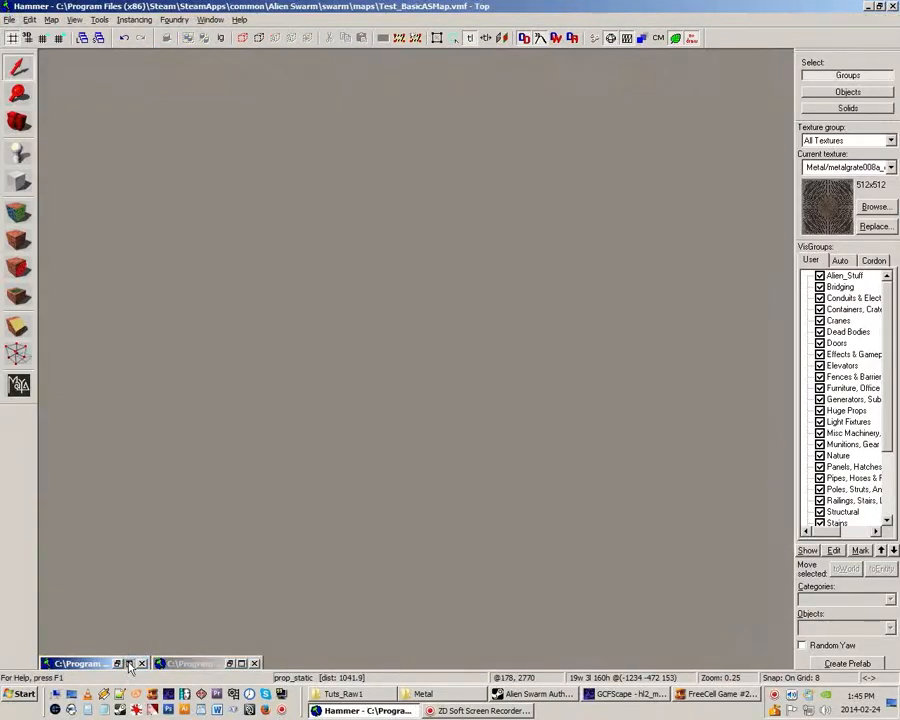
click(129, 664)
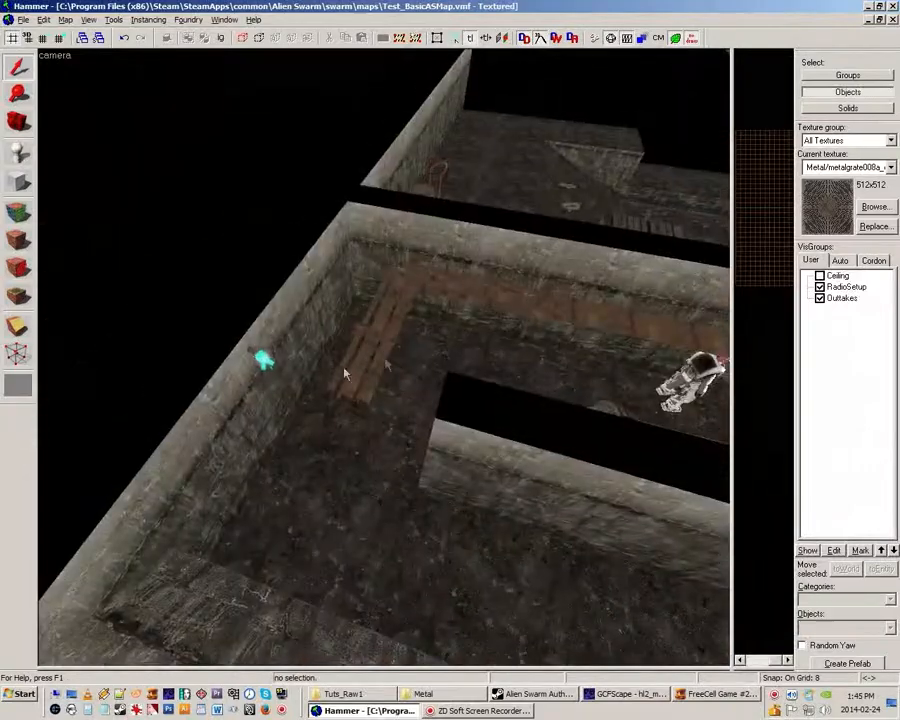
key(z)
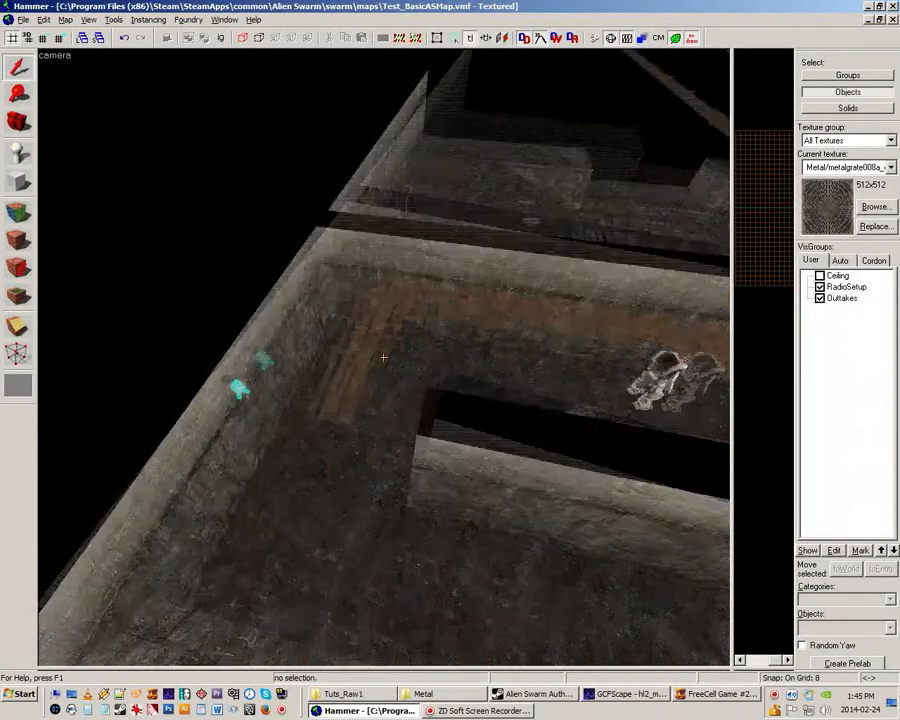
key(d)
key(z)
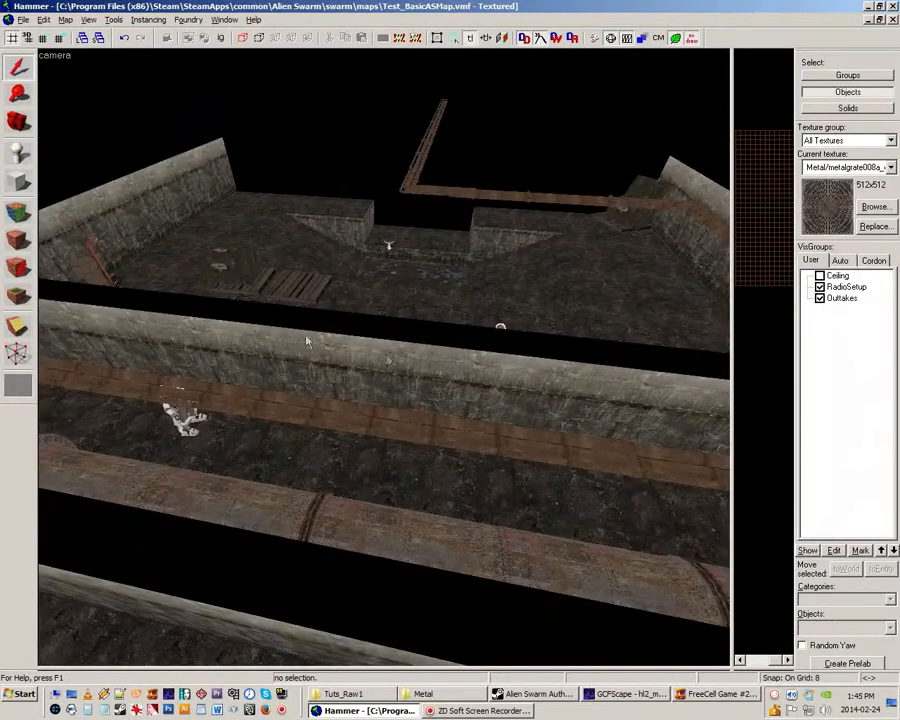
key(z)
key(w)
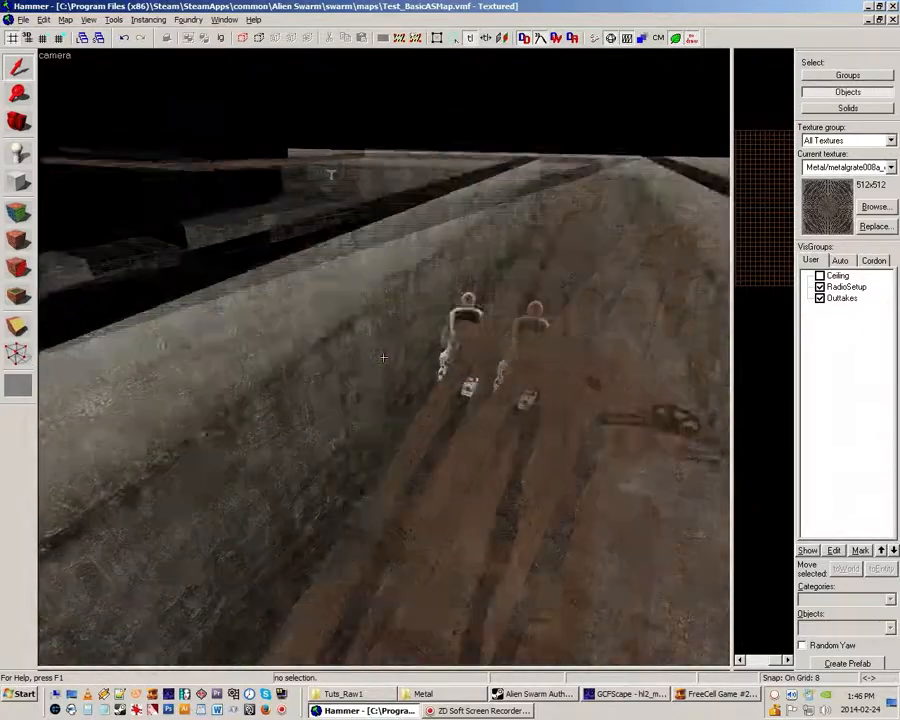
key(z)
key(z)
key(w)
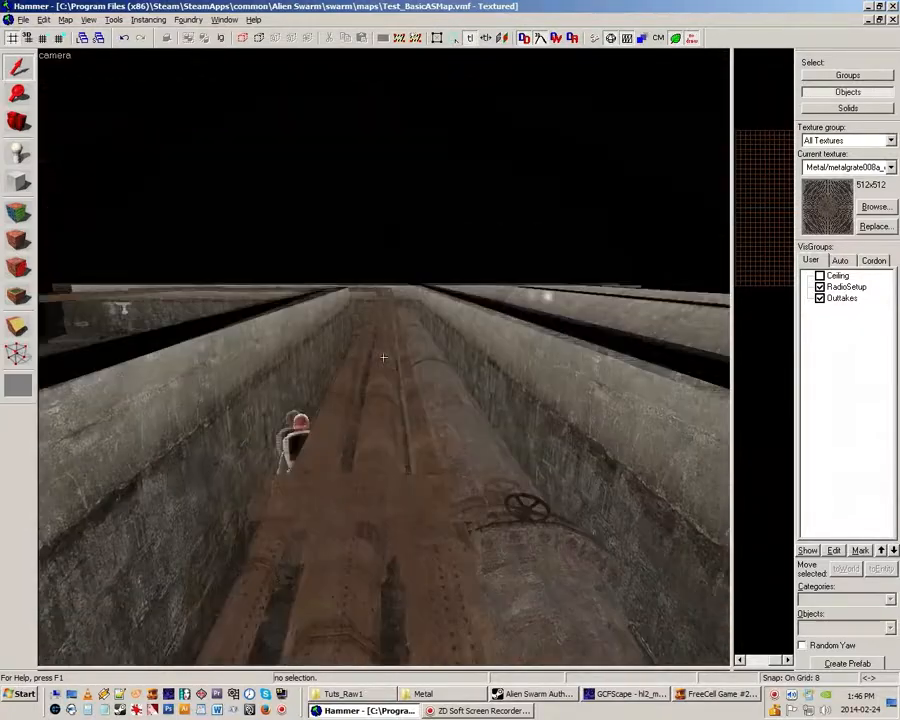
key(s)
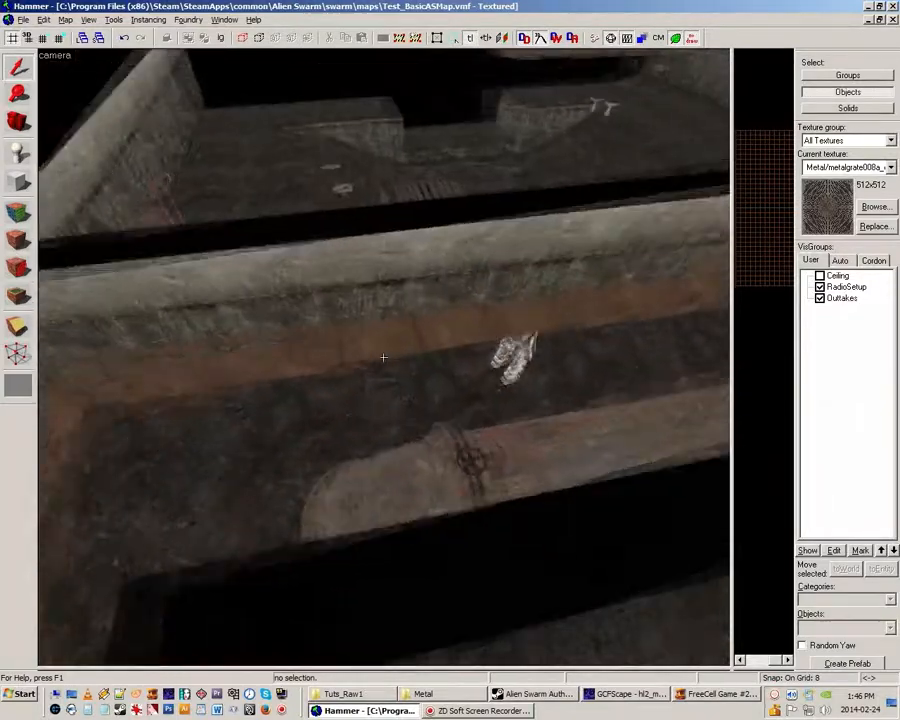
Inspect the corridor layout around the marine figure, the valve pipe and the neighbouring rooms from several angles.
key(z)
key(z)
key(z)
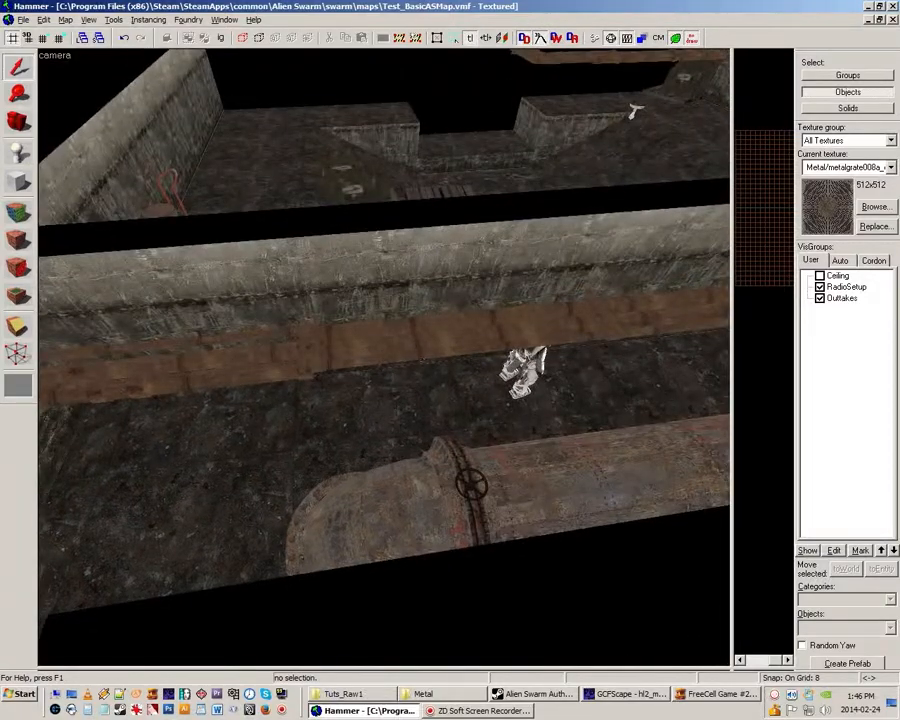
key(z)
key(w)
key(z)
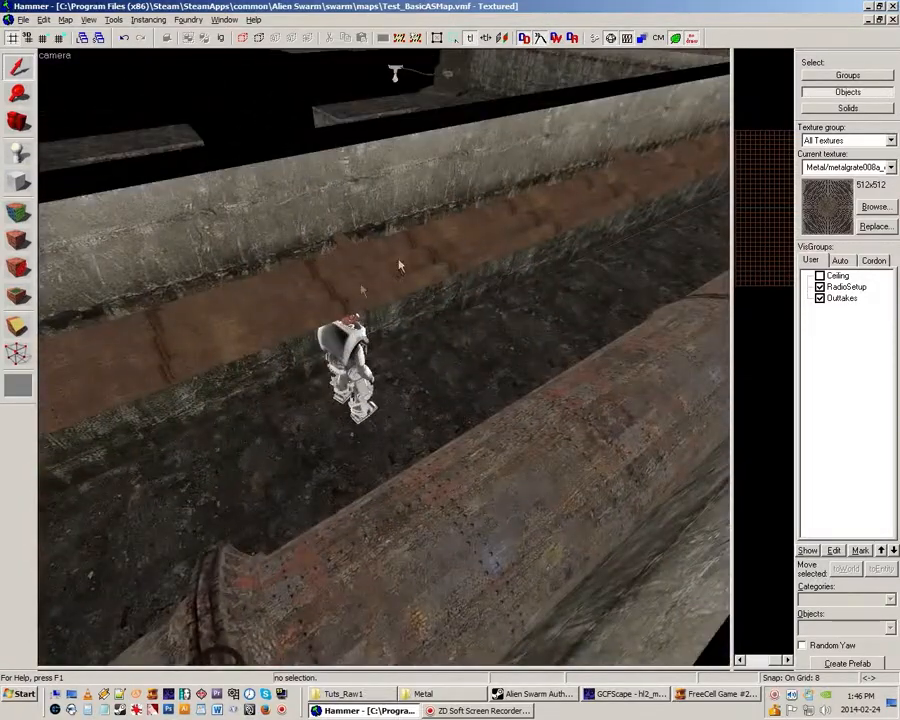
key(z)
key(s)
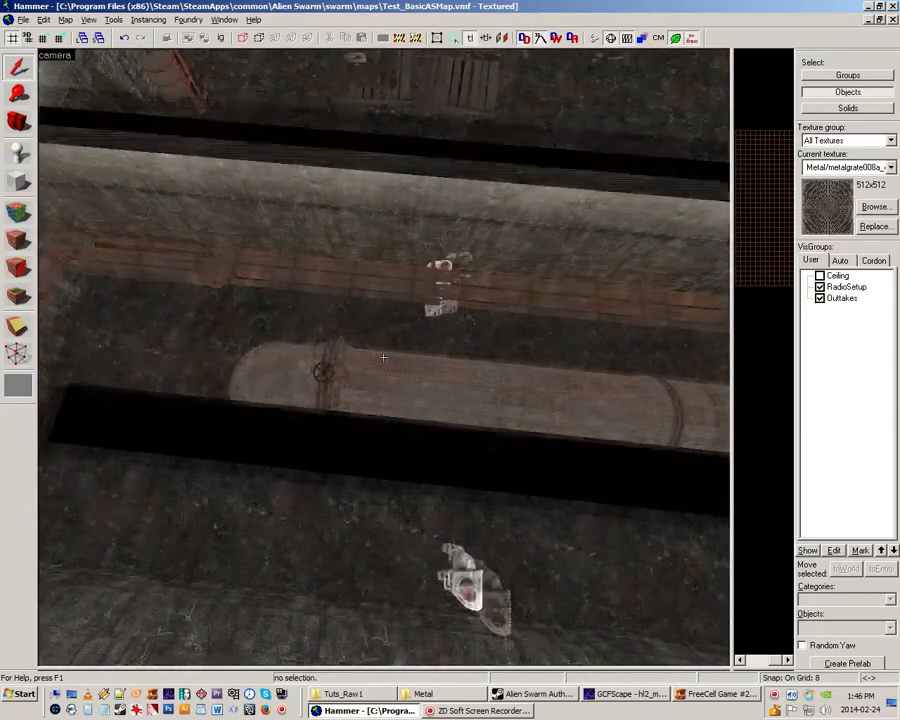
key(z)
key(z)
key(a)
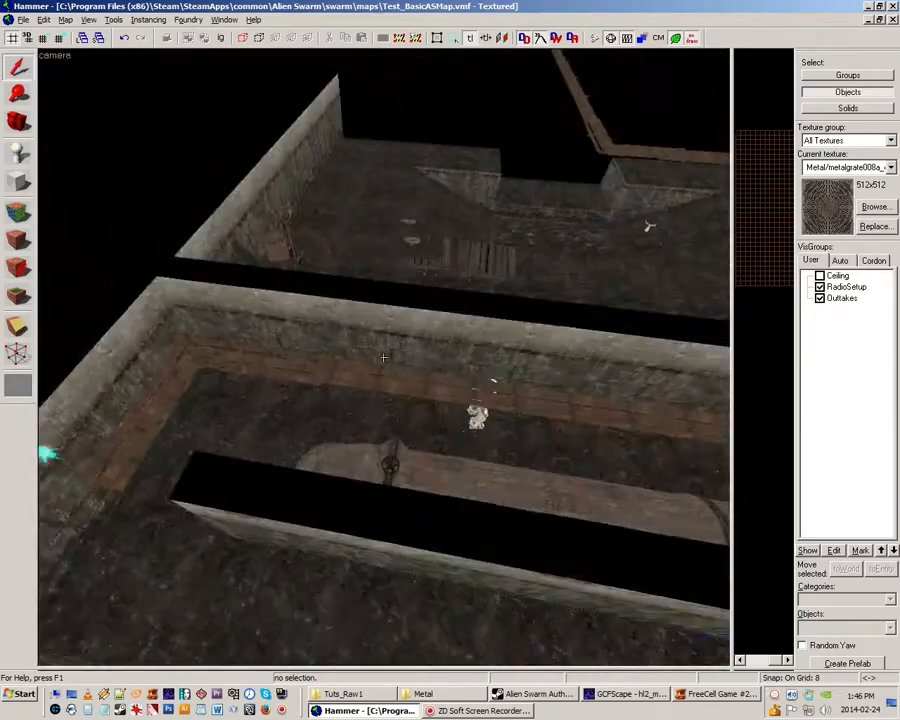
key(z)
key(w)
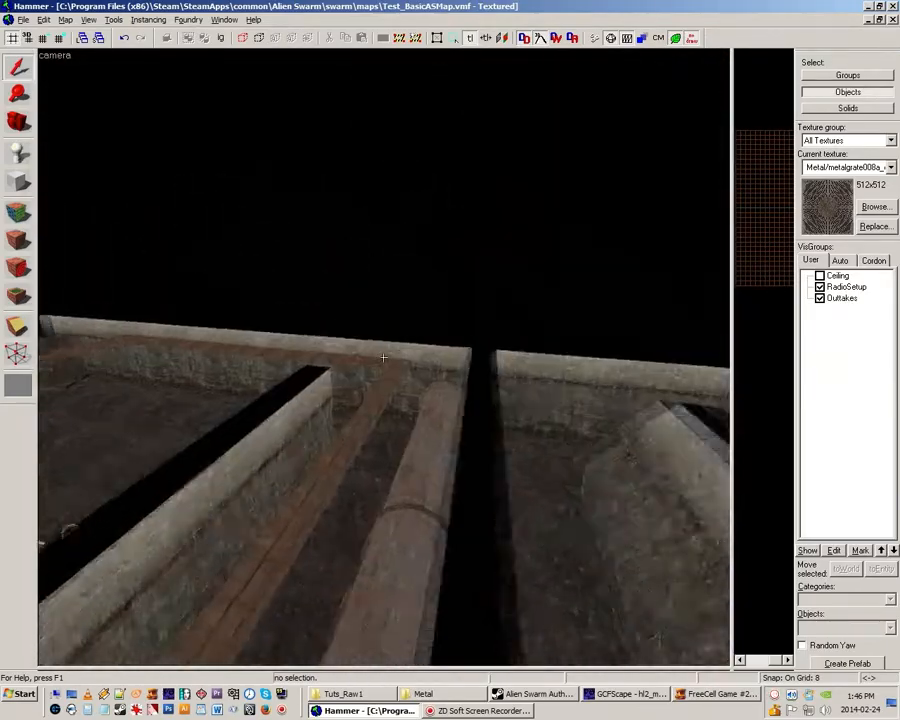
key(s)
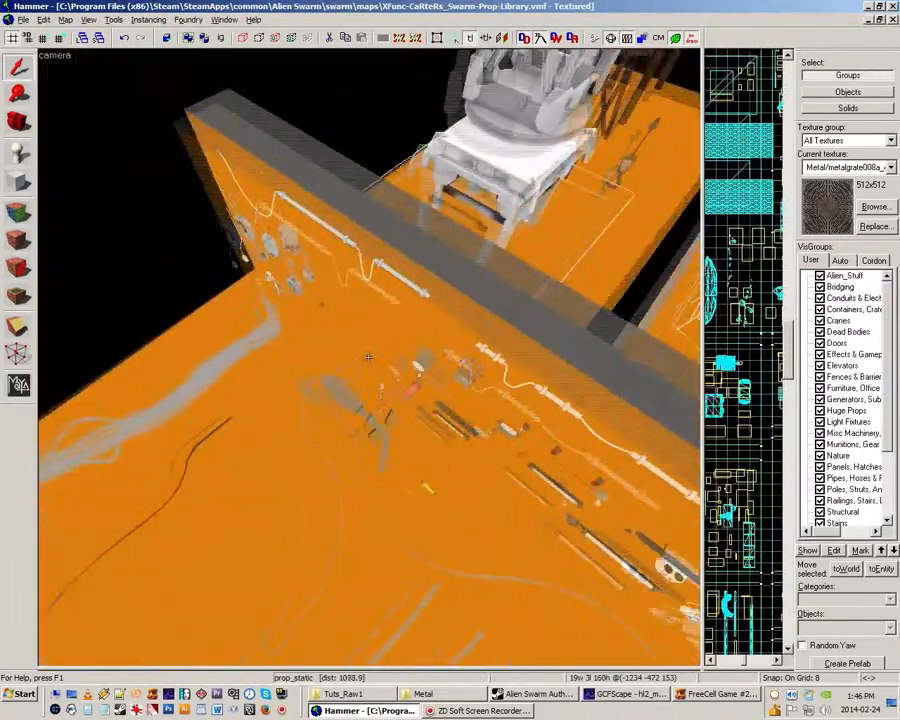
Survey the light fixture props in the Swarm prop library, including the hanging bulb, selecting the bulb for a closer look.
key(s)
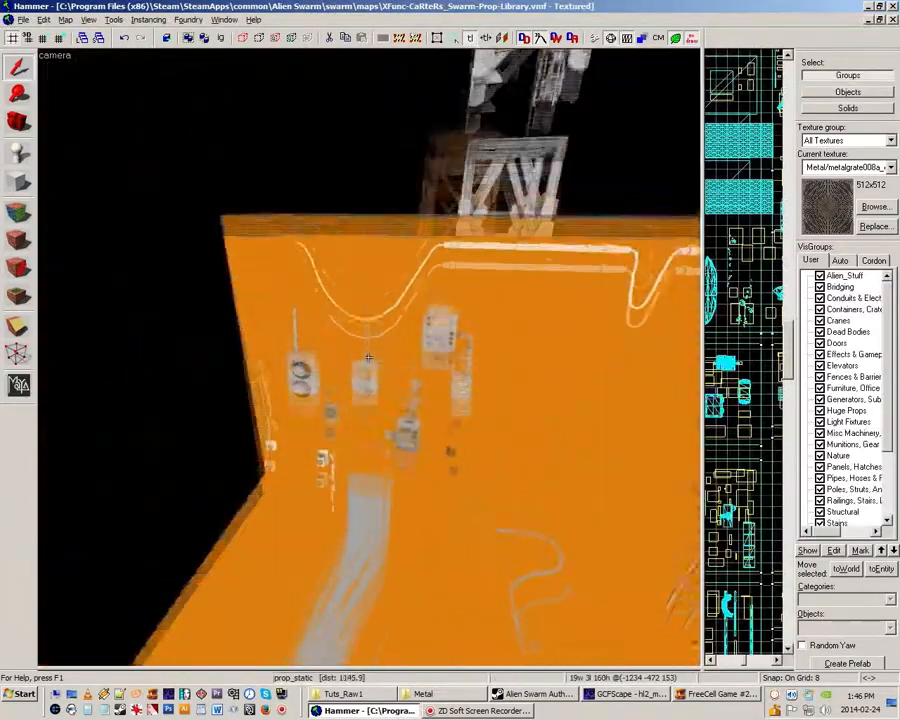
key(w)
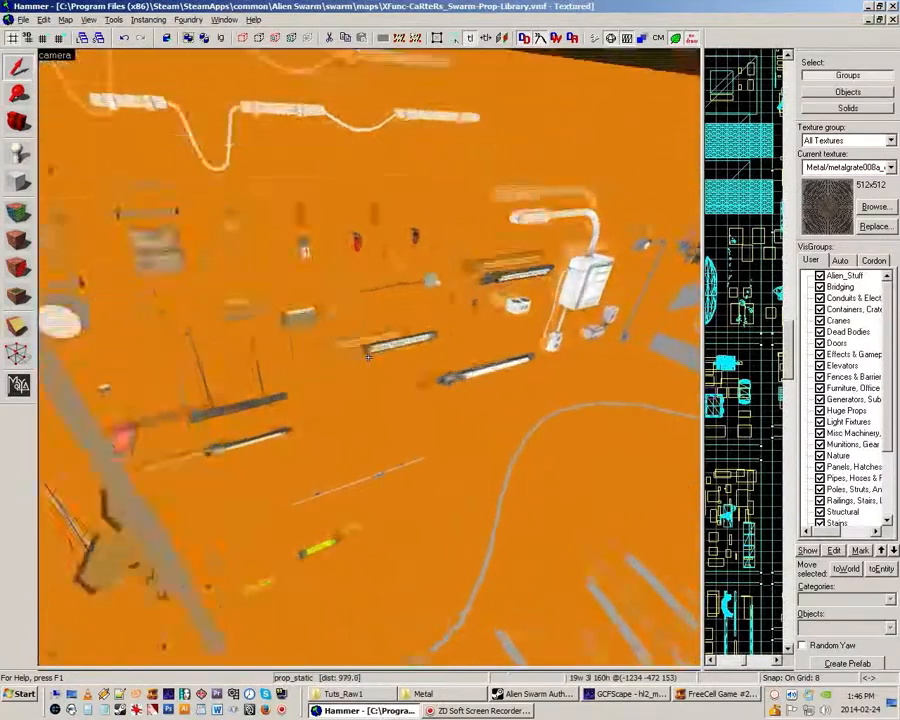
key(w)
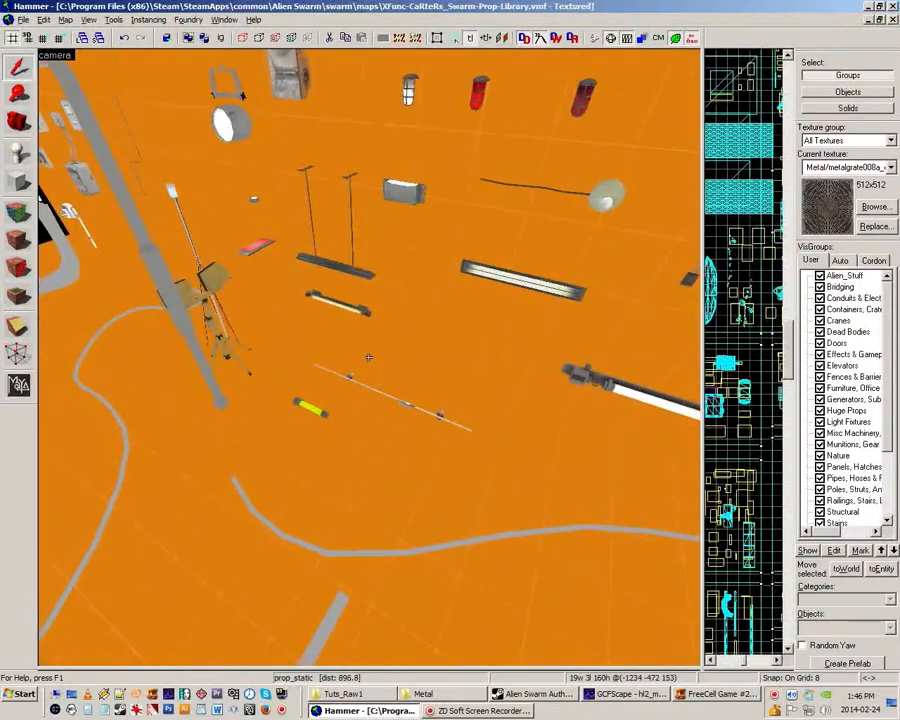
key(w)
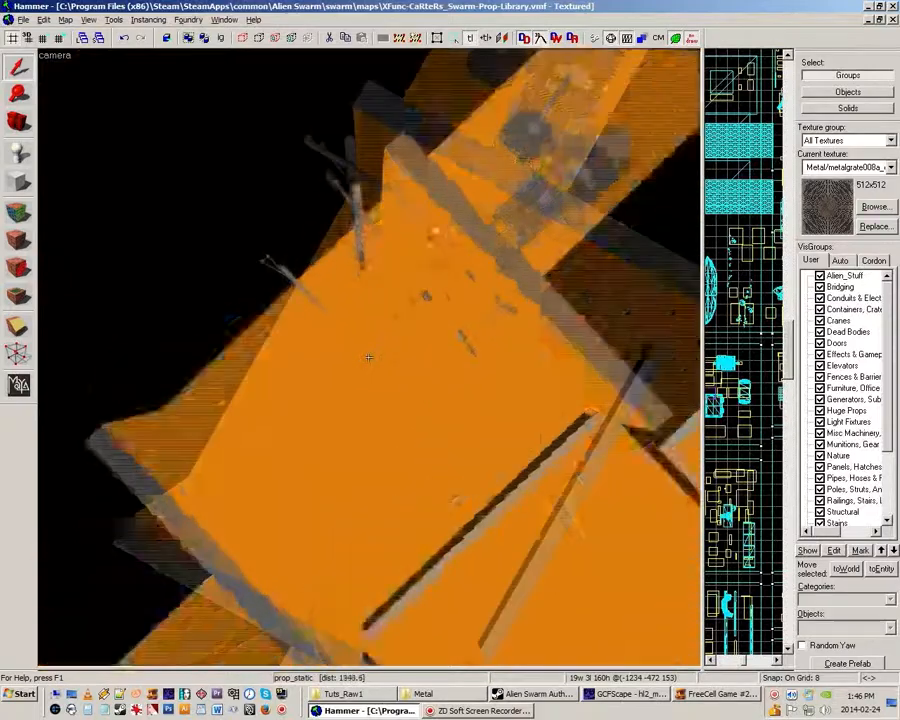
key(w)
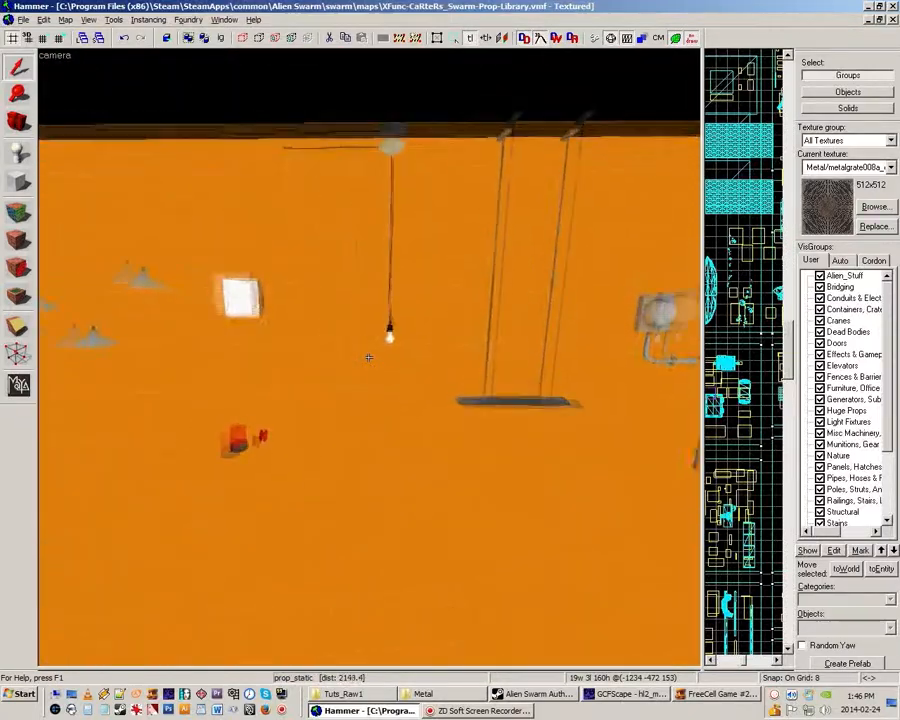
key(w)
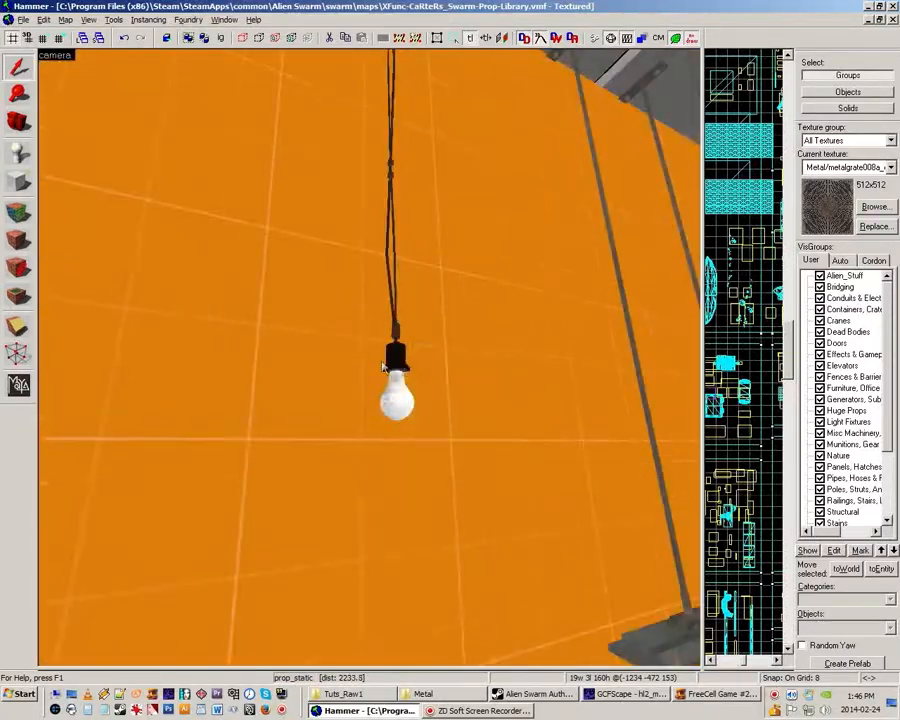
key(s)
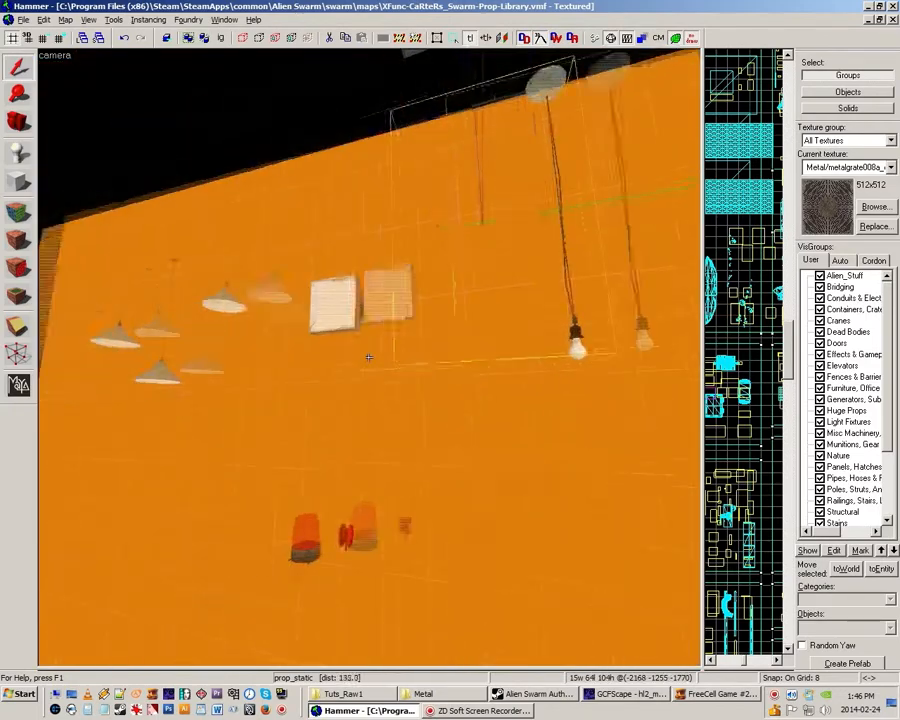
key(a)
key(d)
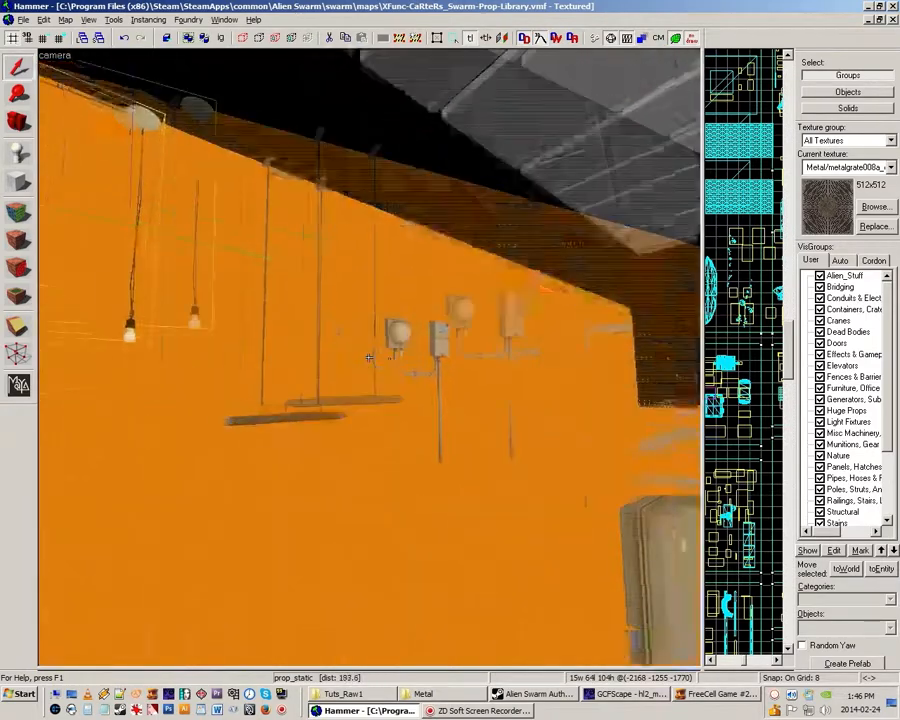
key(w)
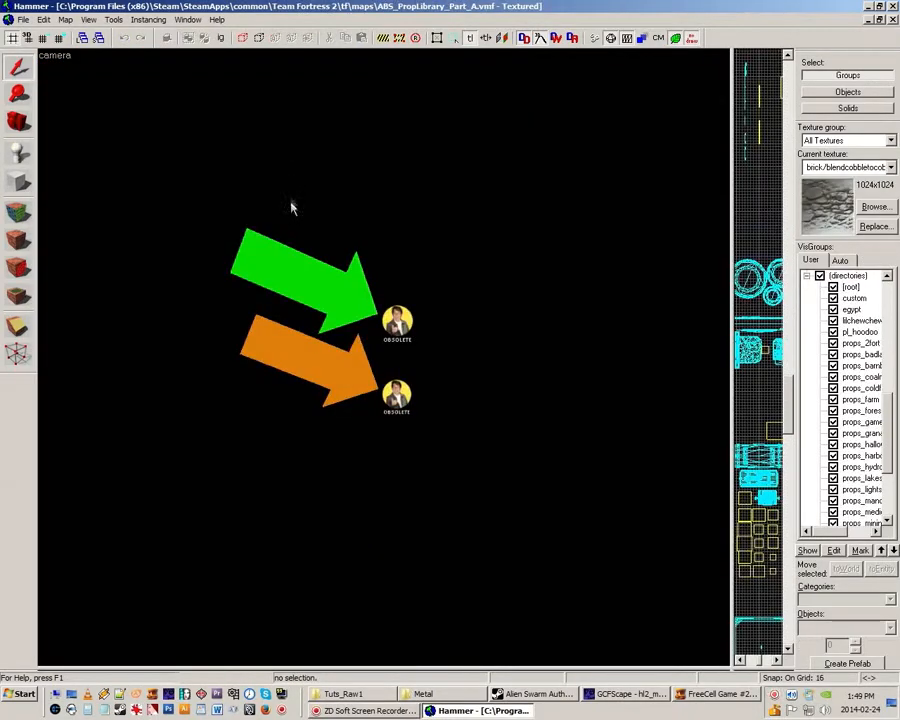
Survey the ABS_PropLibrary_Part_A map, crossing the satellite dish and vehicle platforms towards the curved track and tall lamp post.
key(z)
key(w)
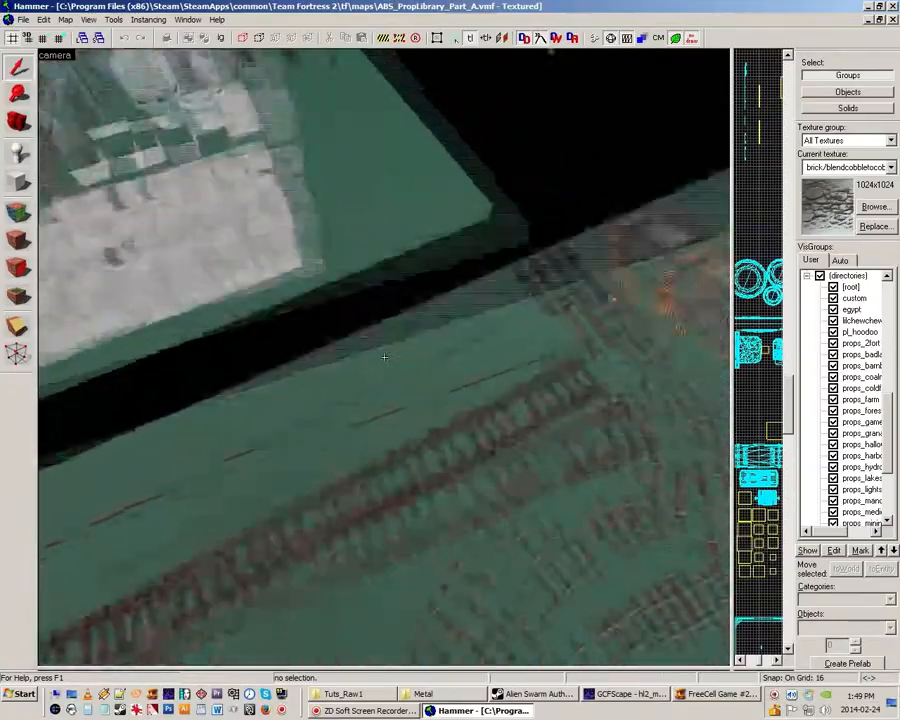
key(s)
key(w)
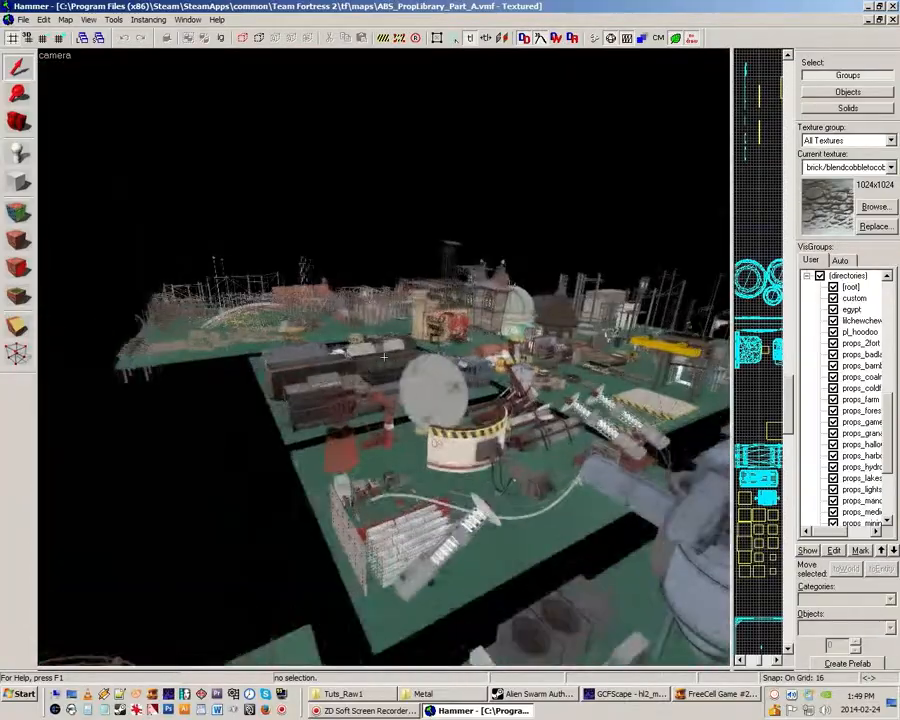
key(w)
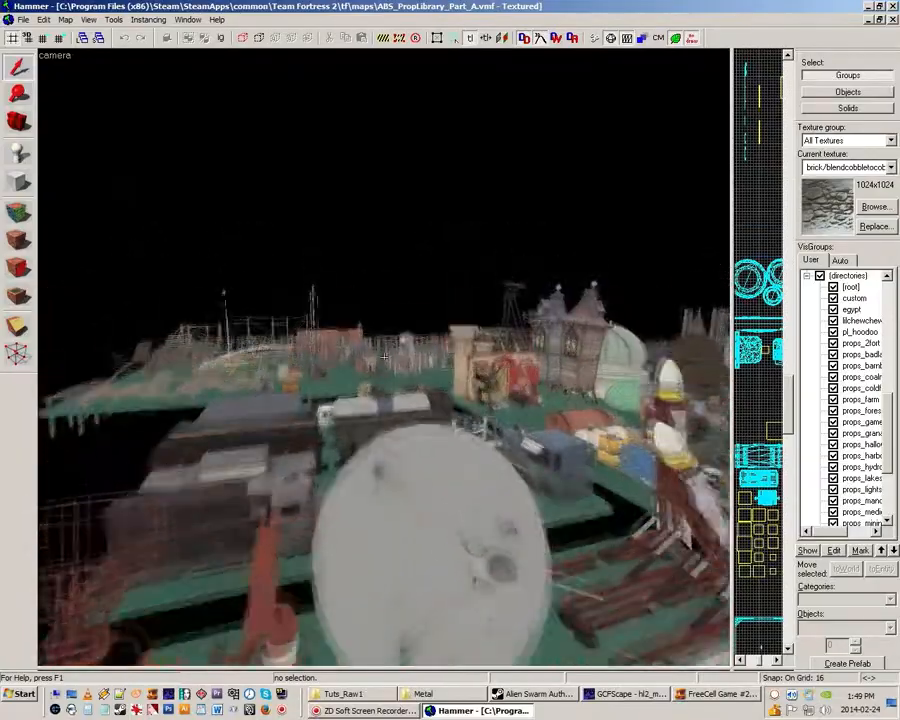
key(w)
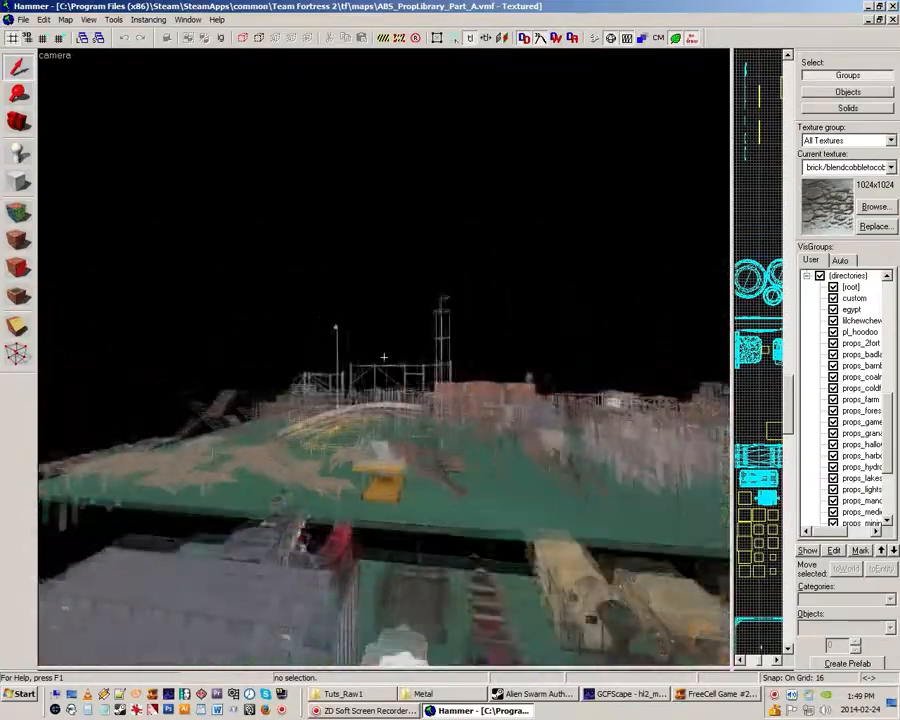
key(w)
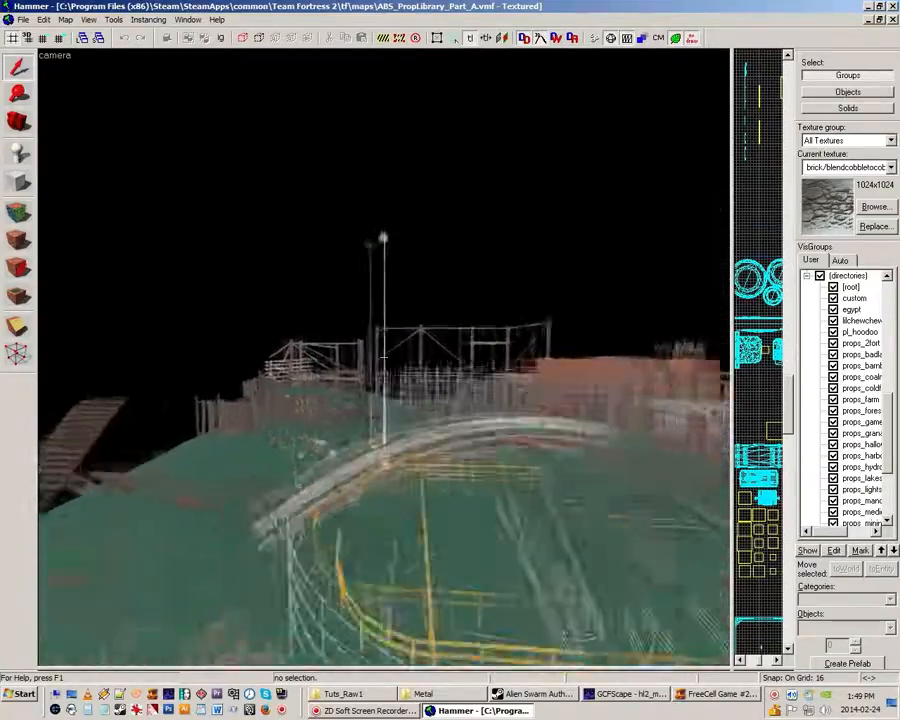
Examine the small light props beside the tall lamp post, including the candles, lanterns and round lamps.
key(s)
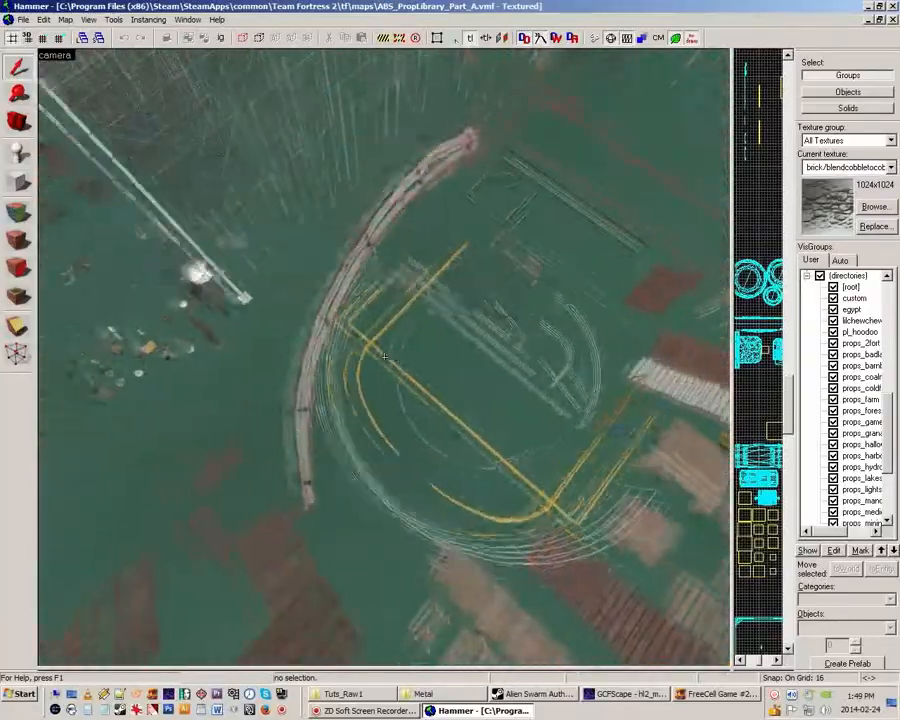
key(w)
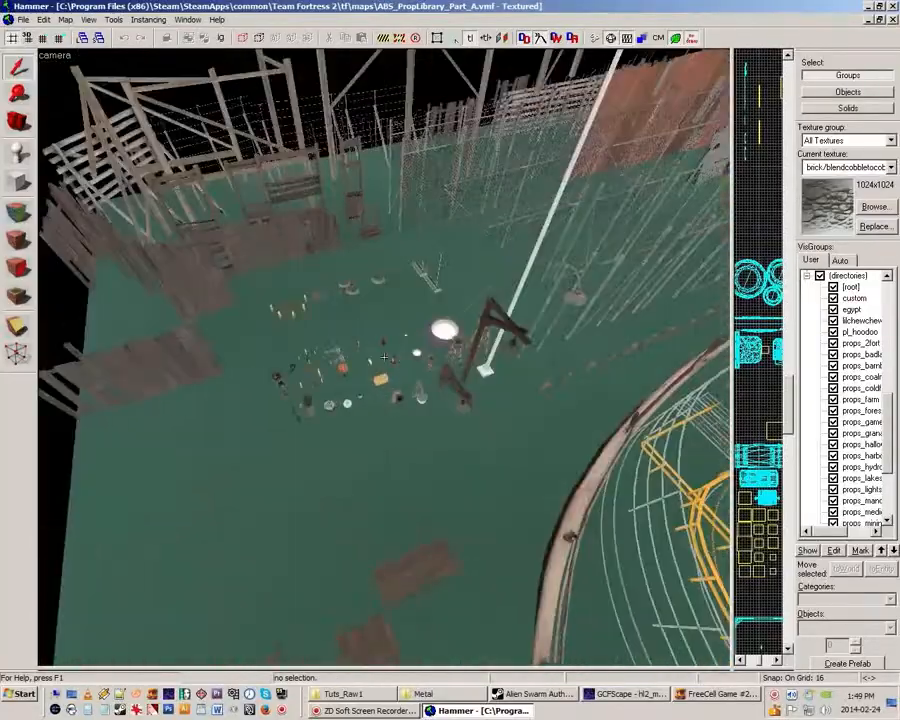
key(w)
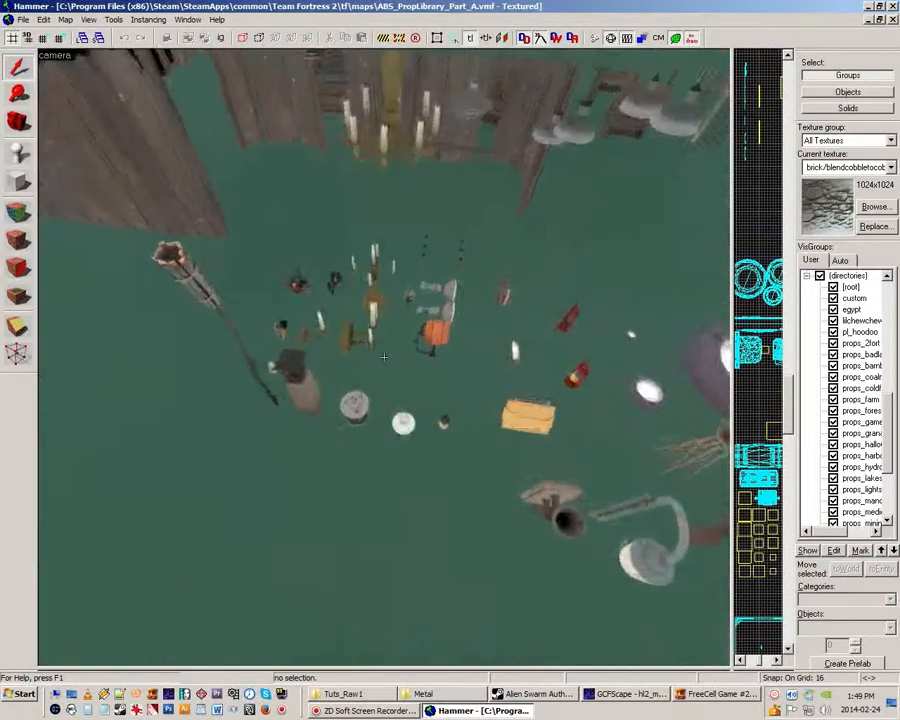
key(w)
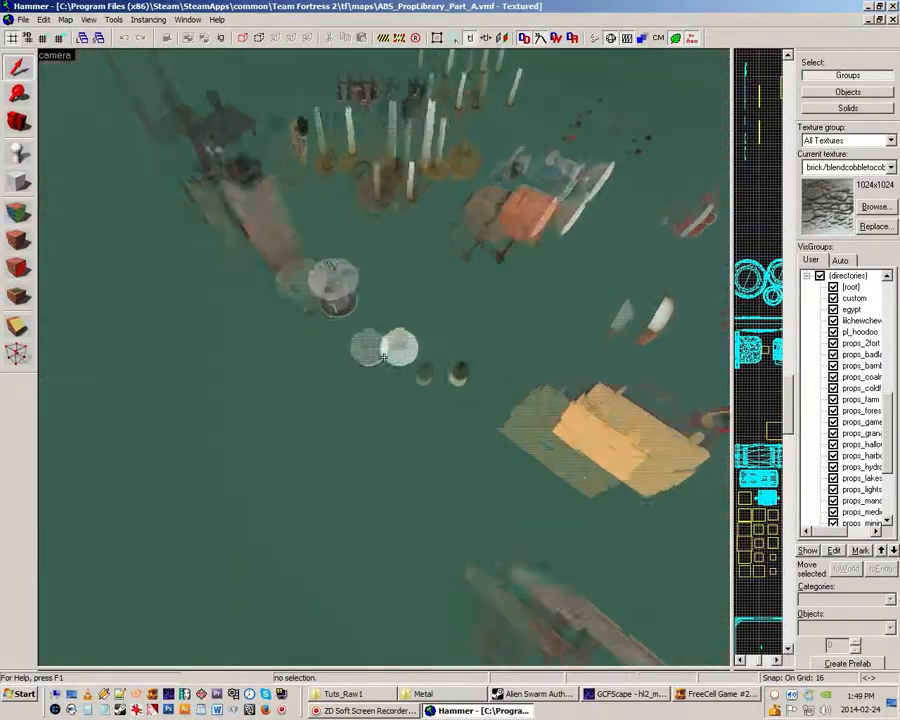
key(w)
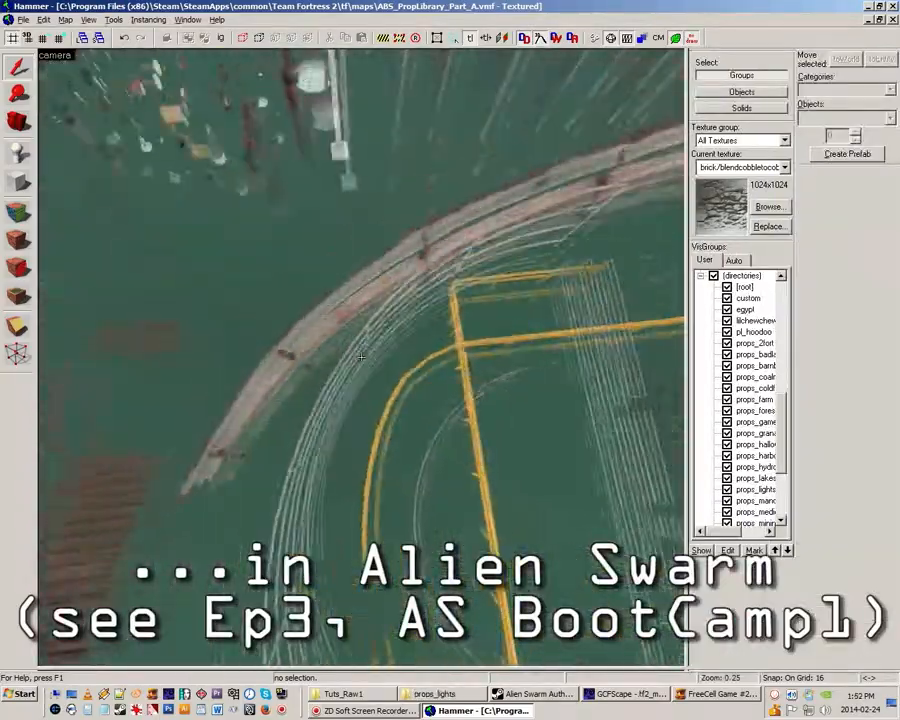
Survey the chain-link fences, railings, pipes and wooden panels around the curved track in the prop library.
key(s)
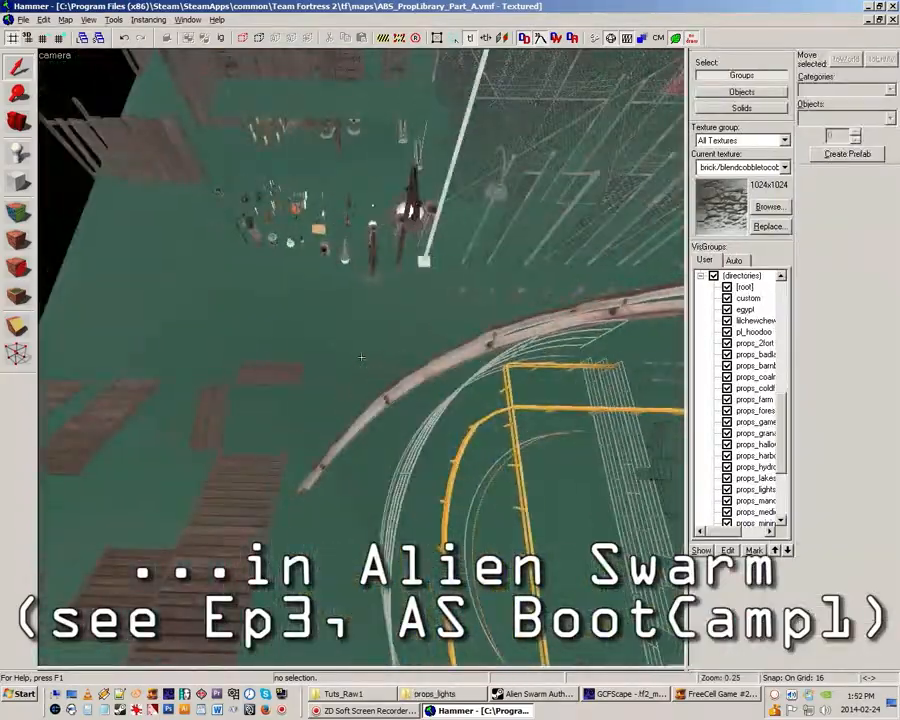
key(s)
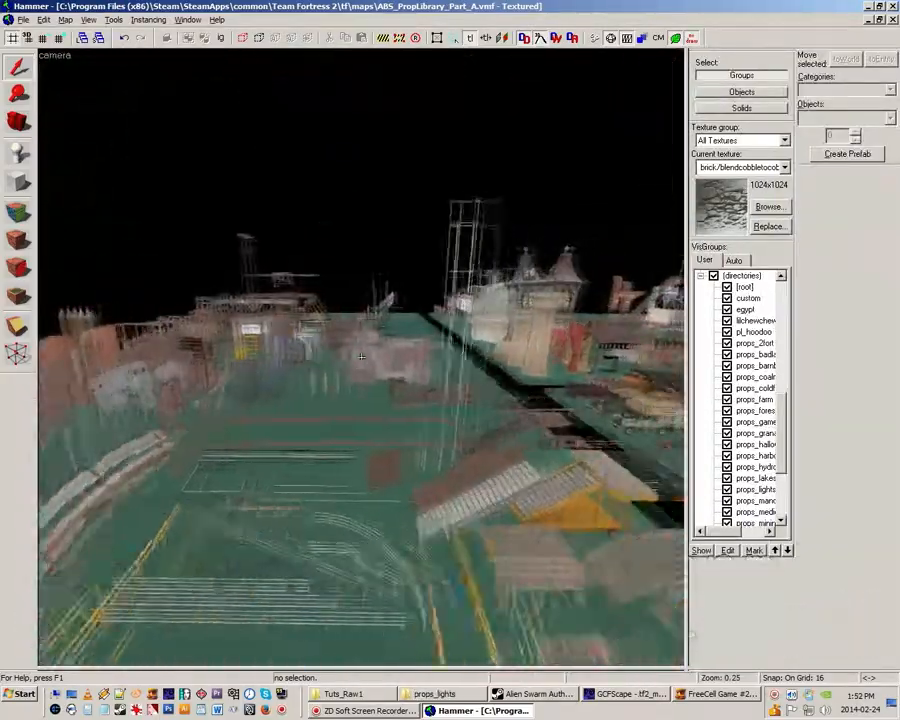
key(w)
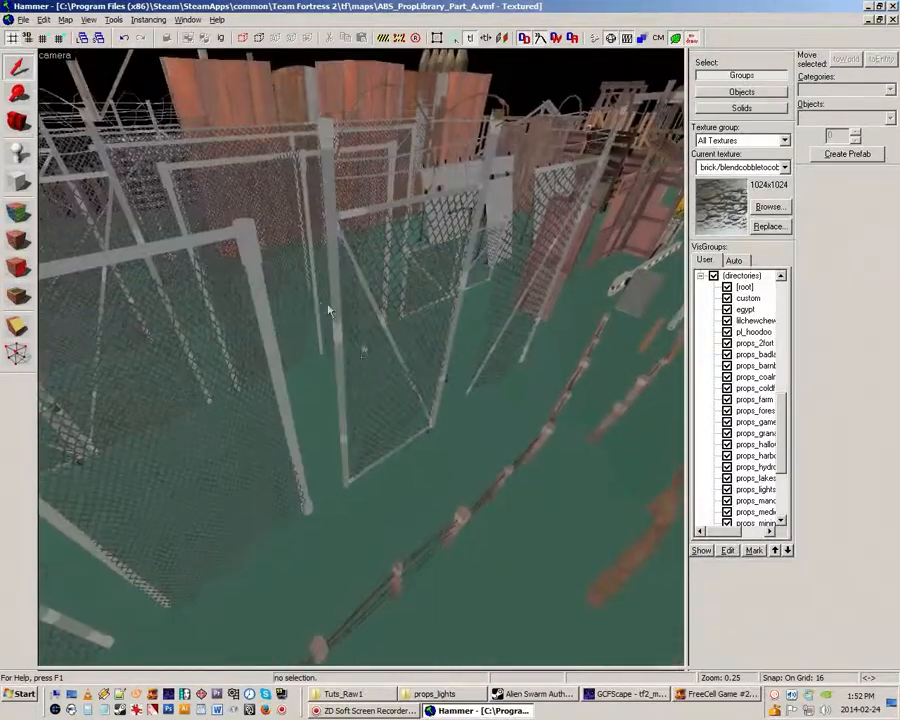
key(s)
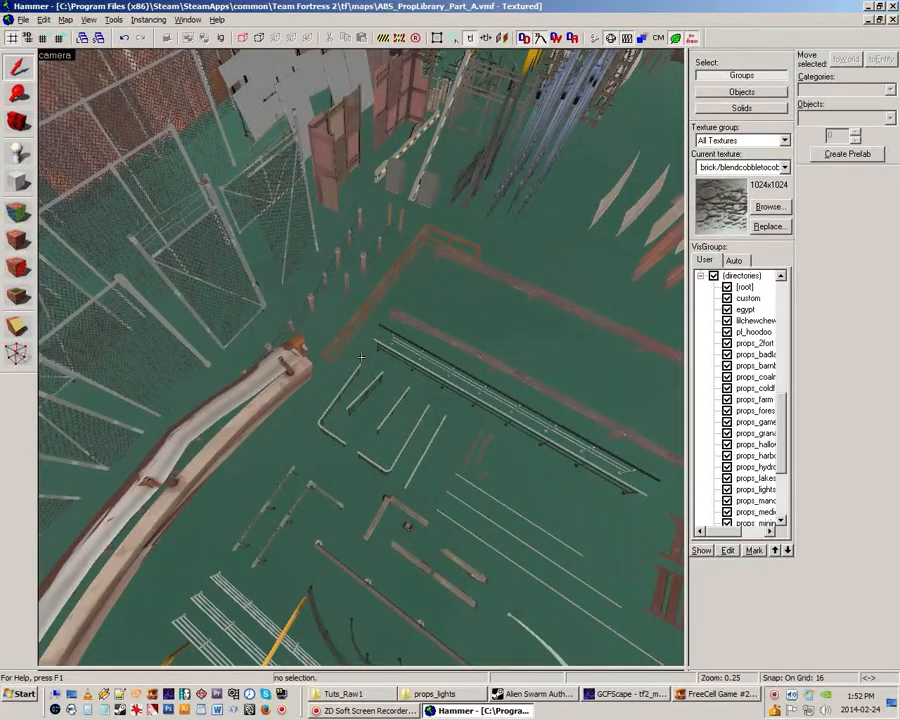
key(d)
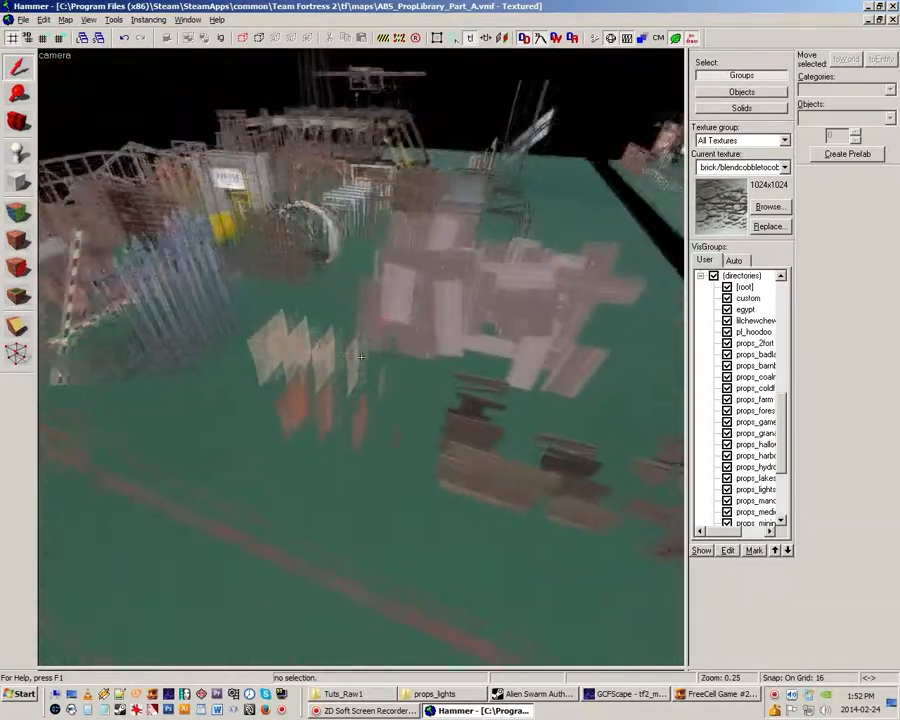
key(d)
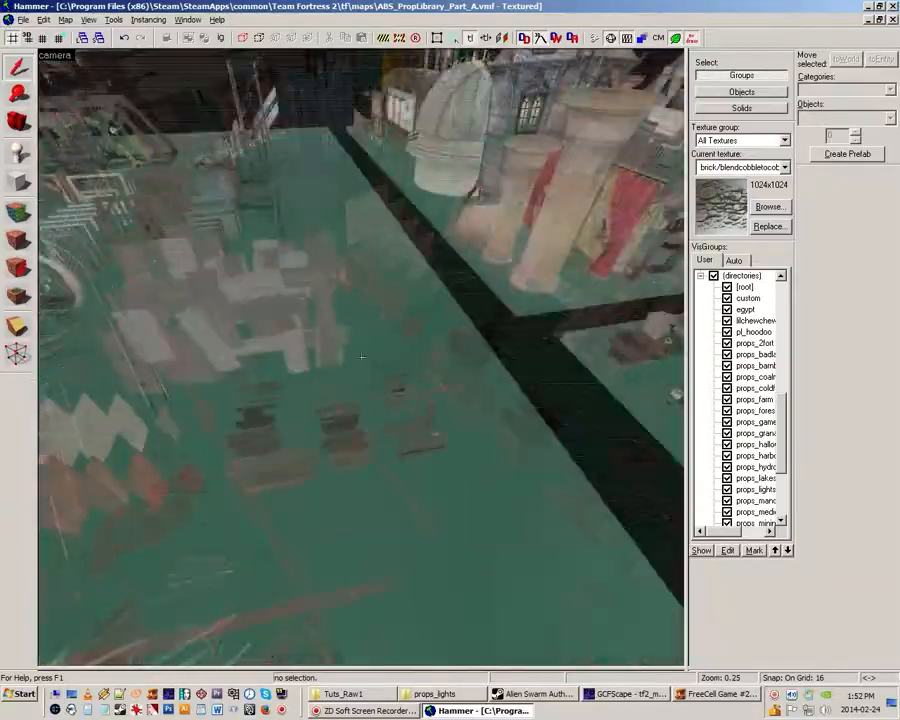
Examine the vehicle platform and the neighbouring stage curtain, stone columns and haunted towers.
key(w)
key(Down)
key(w)
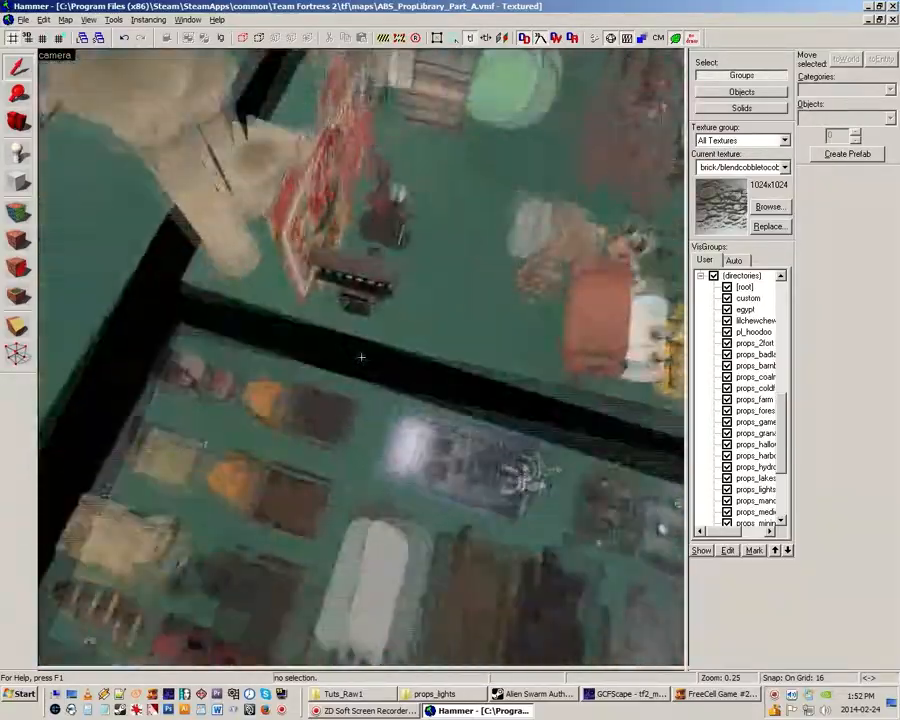
key(Up)
key(d)
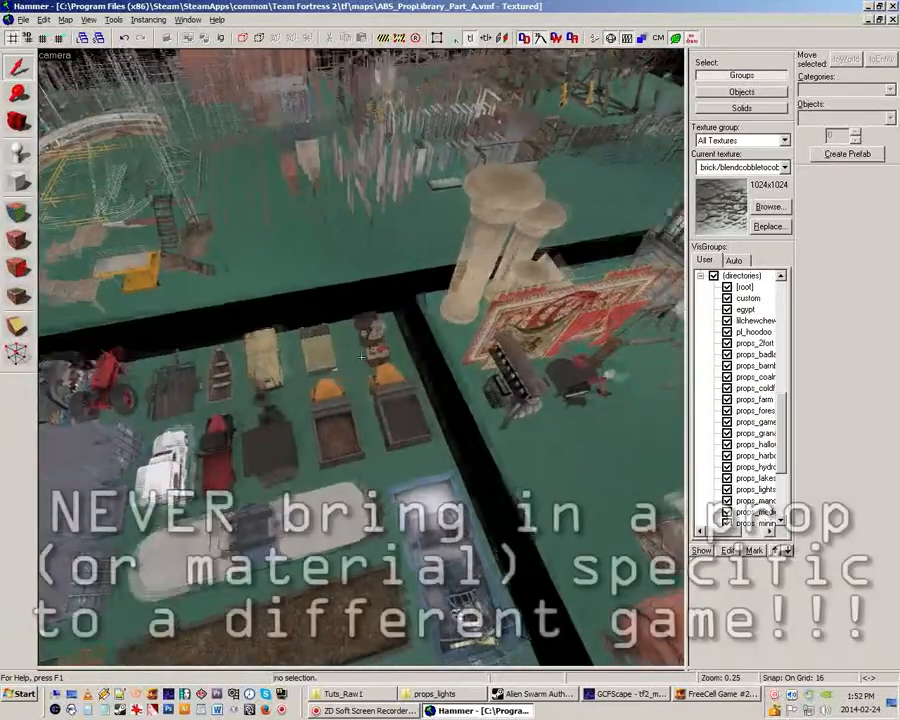
key(z)
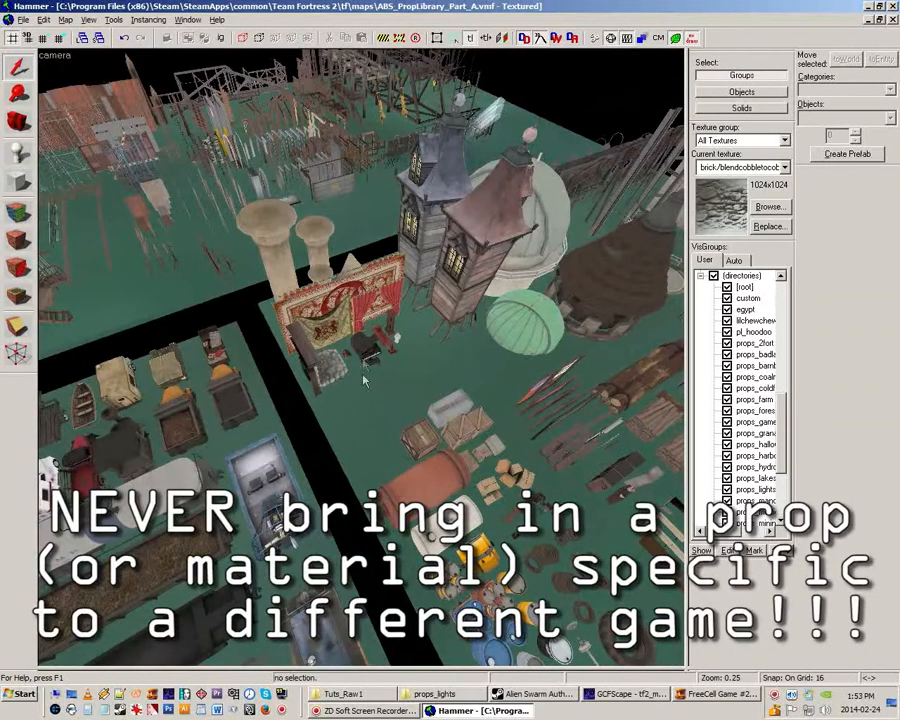
Look over the rocket, satellite dish and industrial prop platforms in the prop library.
key(z)
key(w)
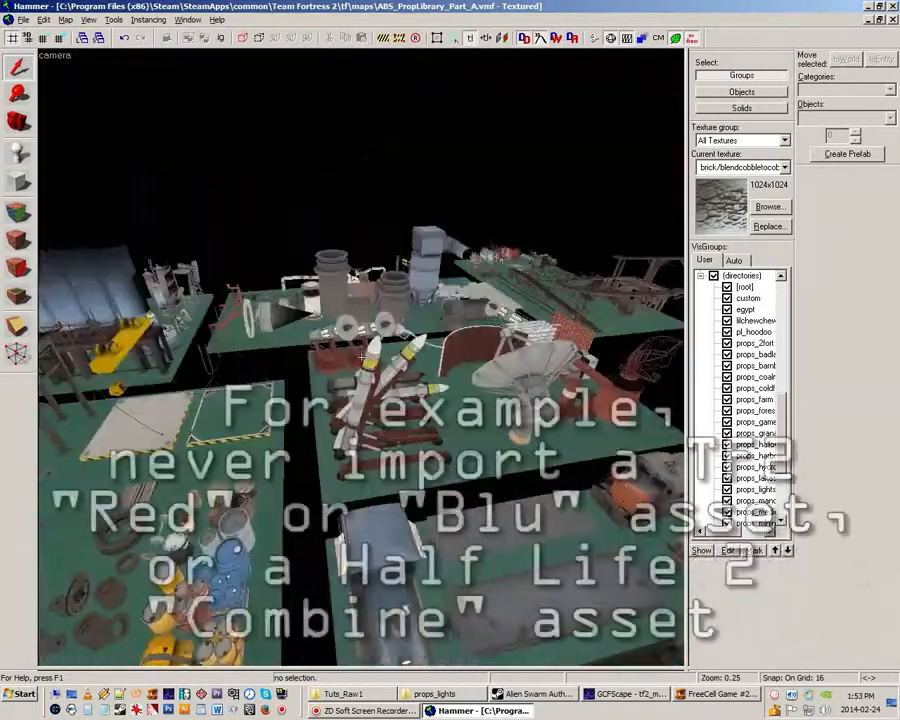
key(w)
key(s)
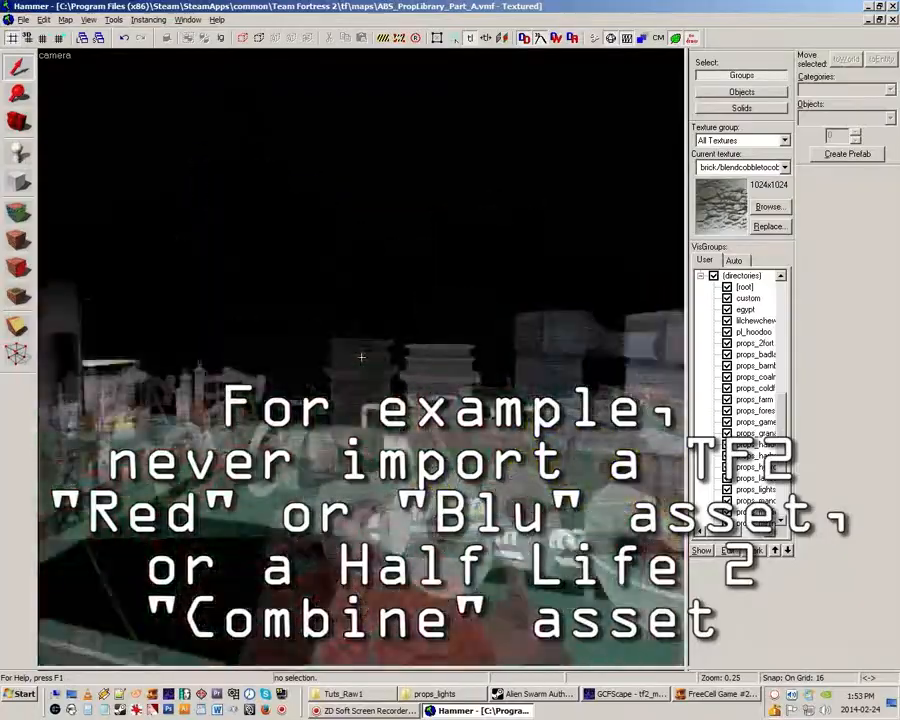
Inspect the two haunted wooden towers from several angles, selecting first the red-roofed tower and then the blue-roofed one.
key(w)
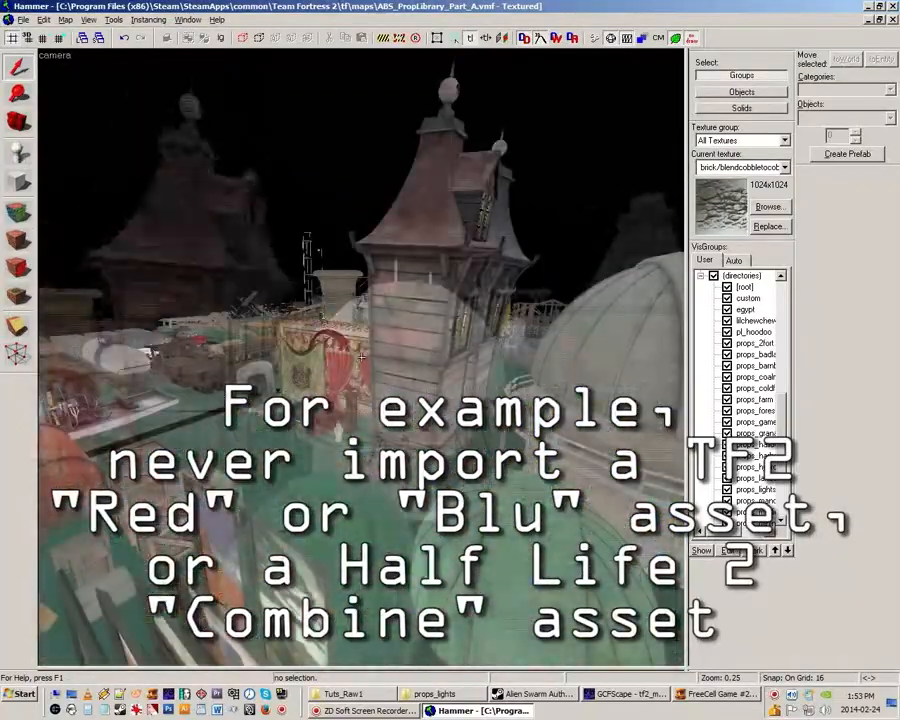
key(w)
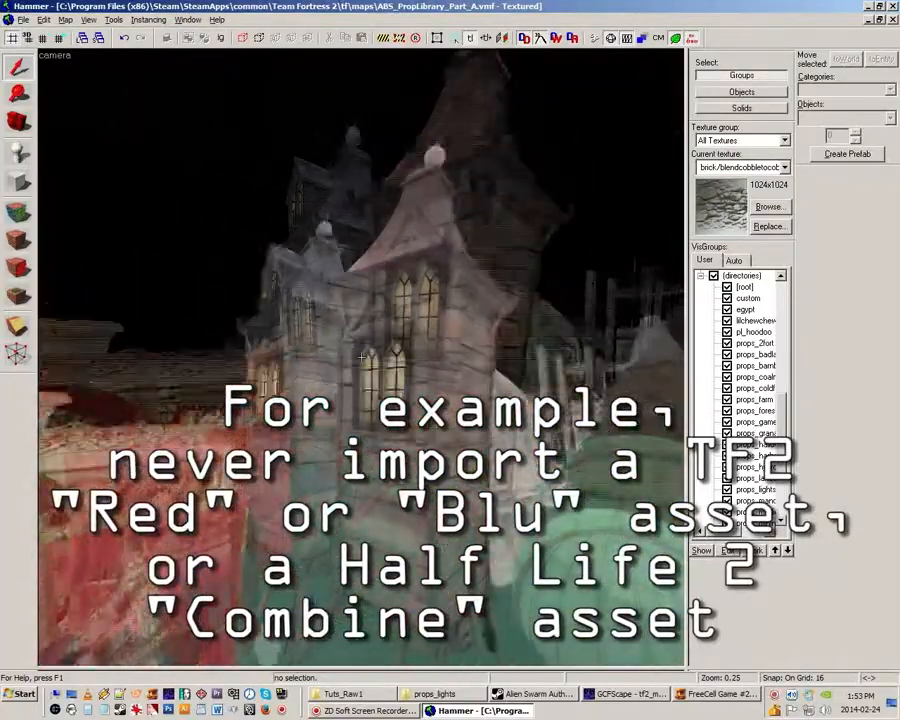
key(w)
click(361, 356)
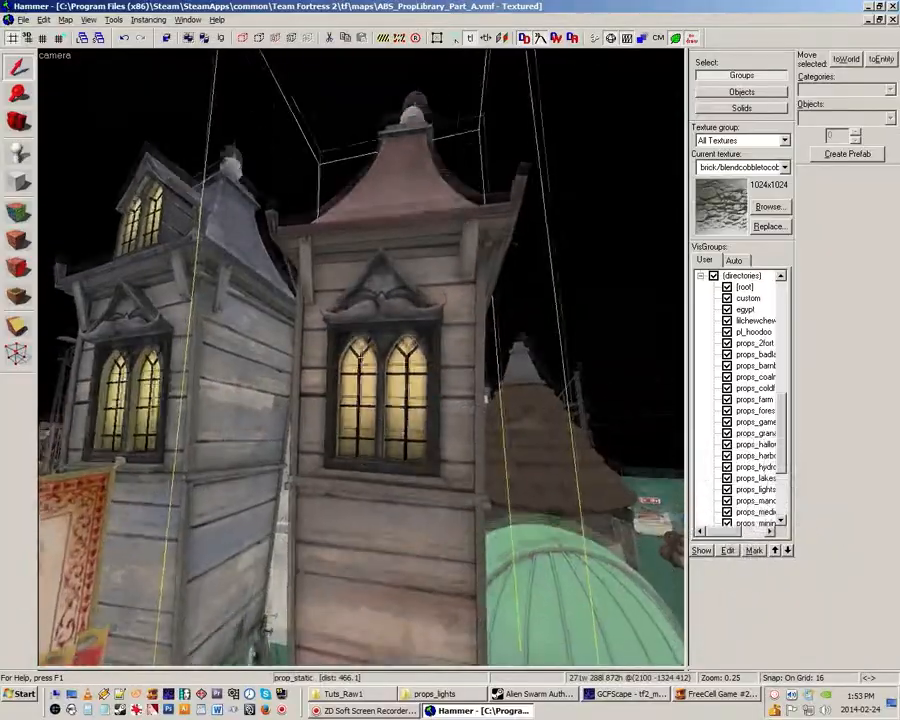
key(a)
key(d)
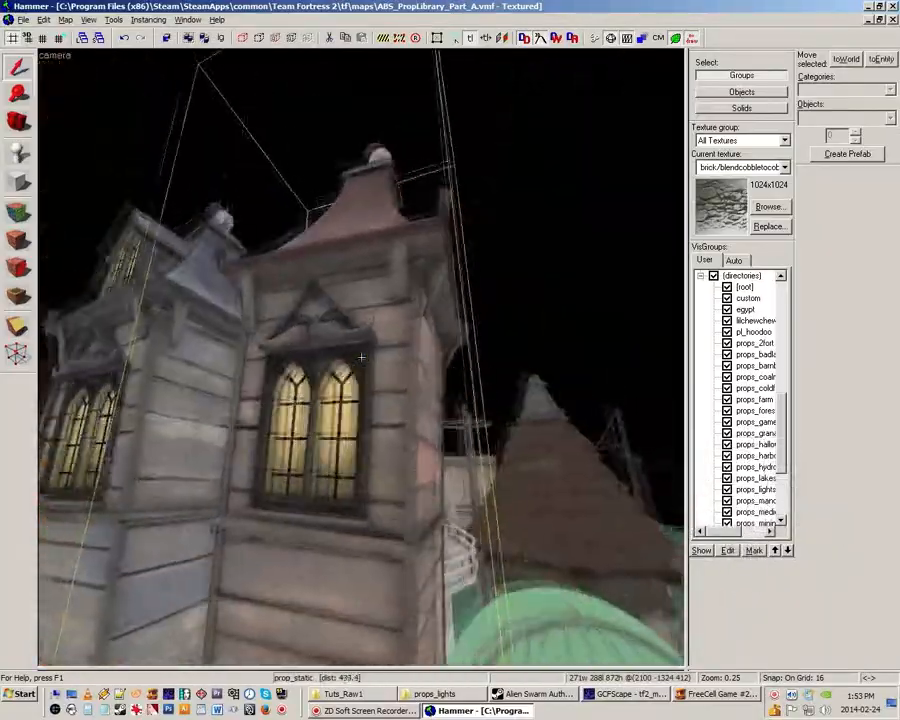
key(s)
key(w)
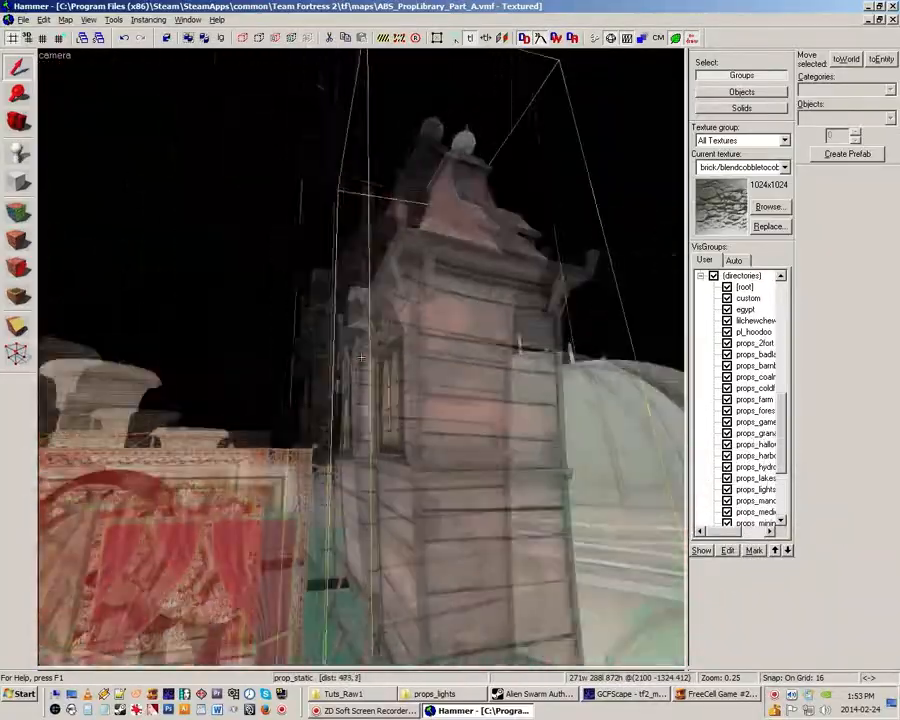
key(s)
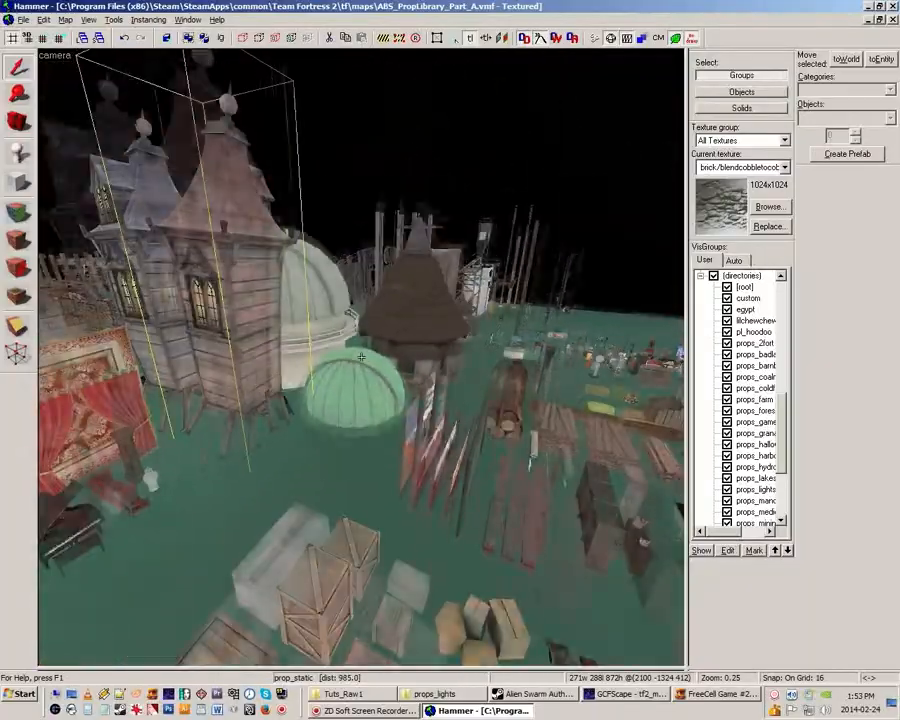
key(w)
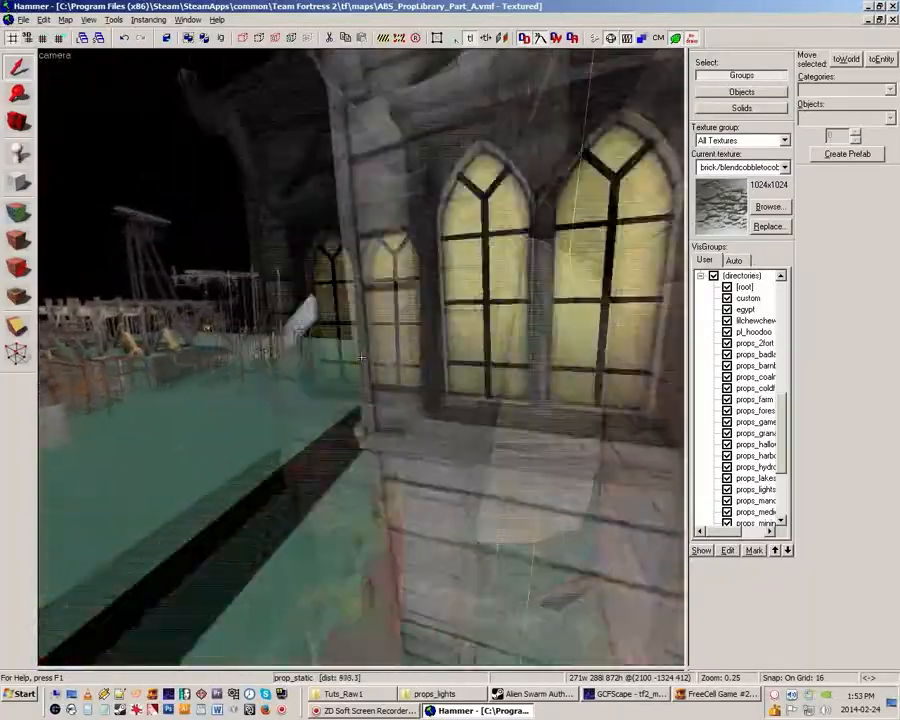
key(s)
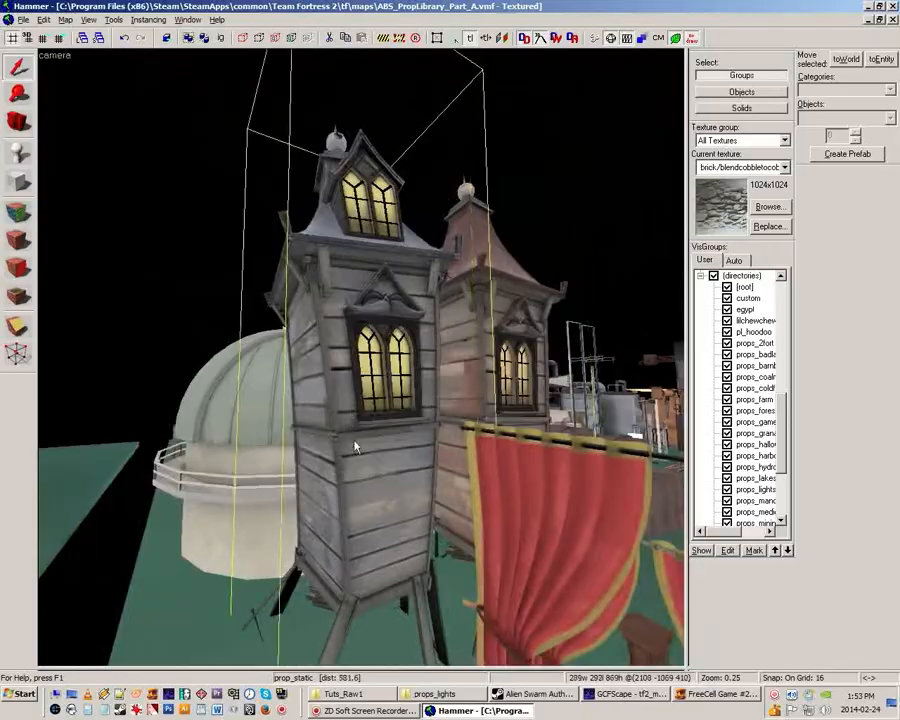
Find the top-hatted scarecrow prop by the glowing doorway and select it for a closer look.
key(z)
key(w)
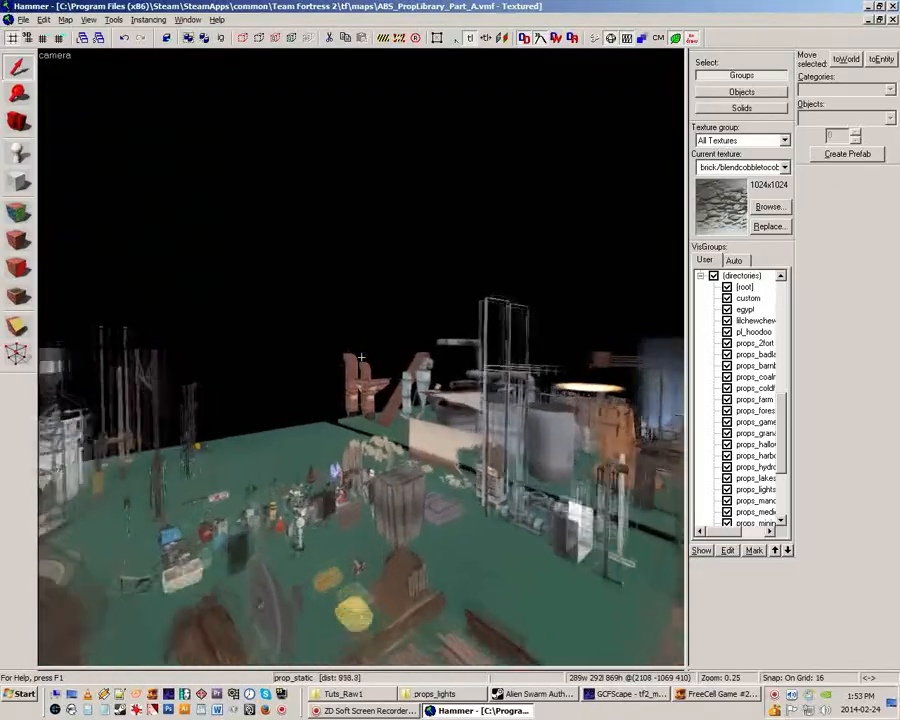
key(d)
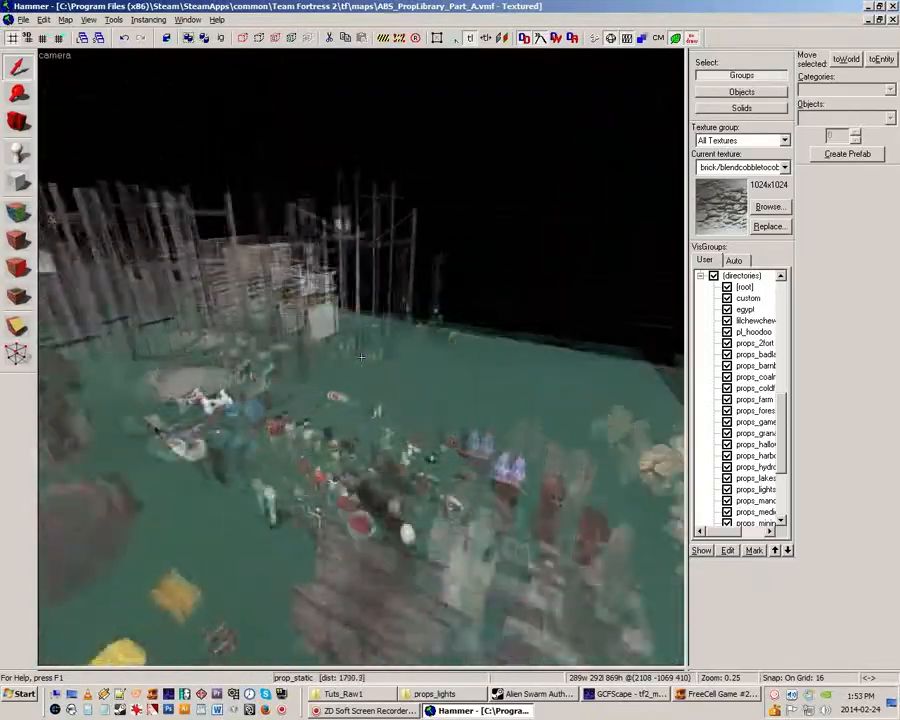
key(w)
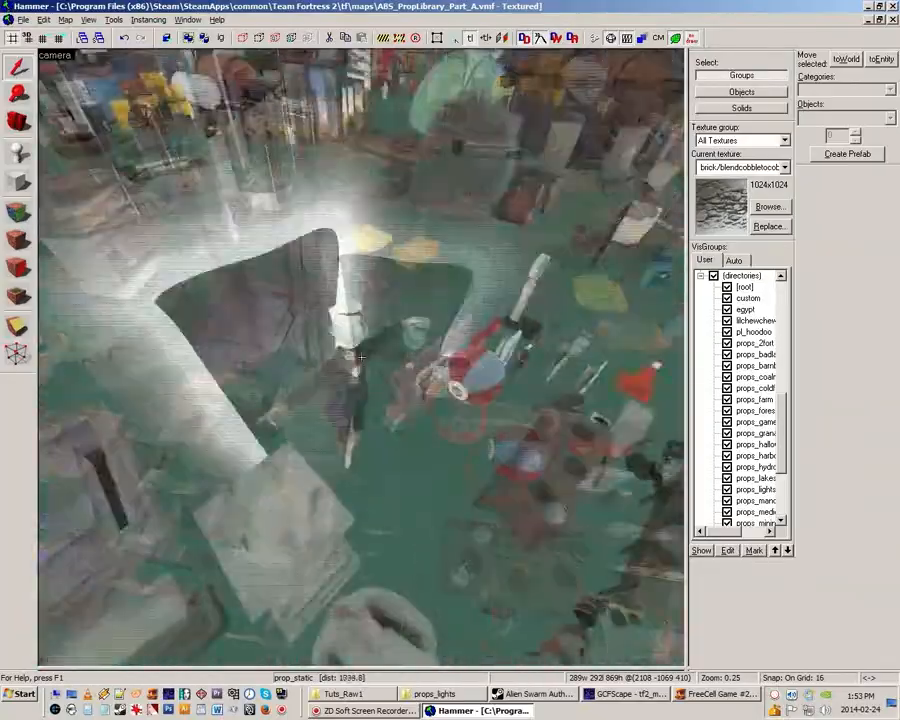
key(w)
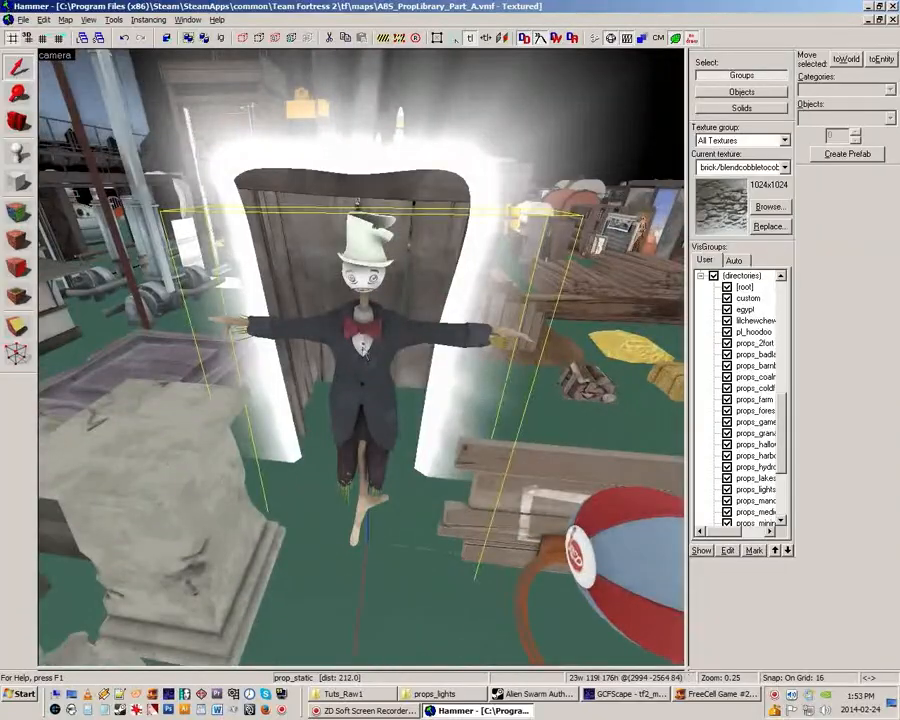
Clear the scarecrow selection and examine the stacks of wooden planks beside the log.
key(s)
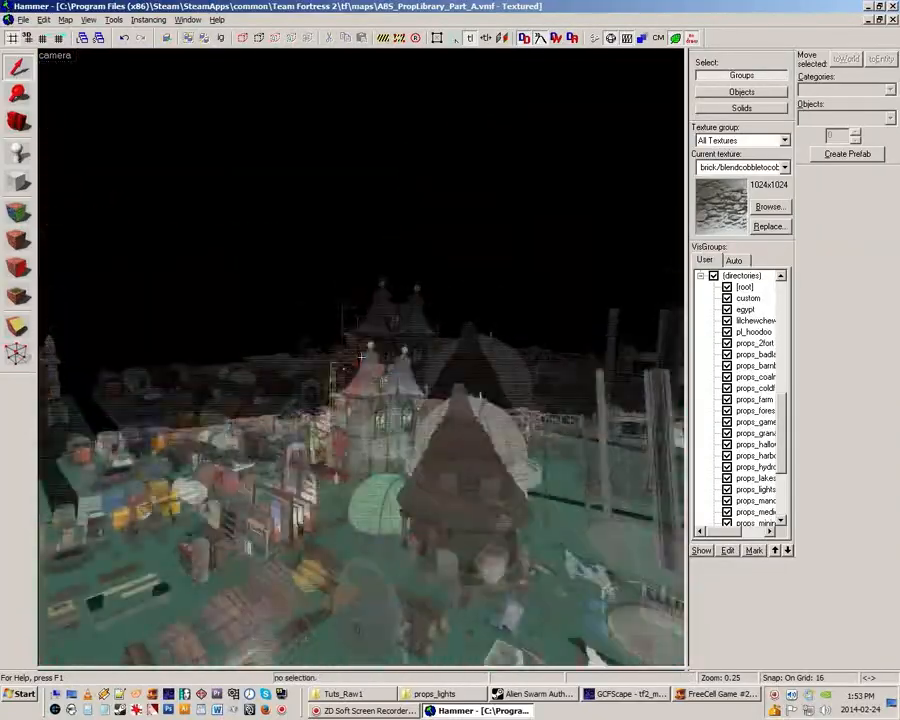
key(w)
key(w)
key(z)
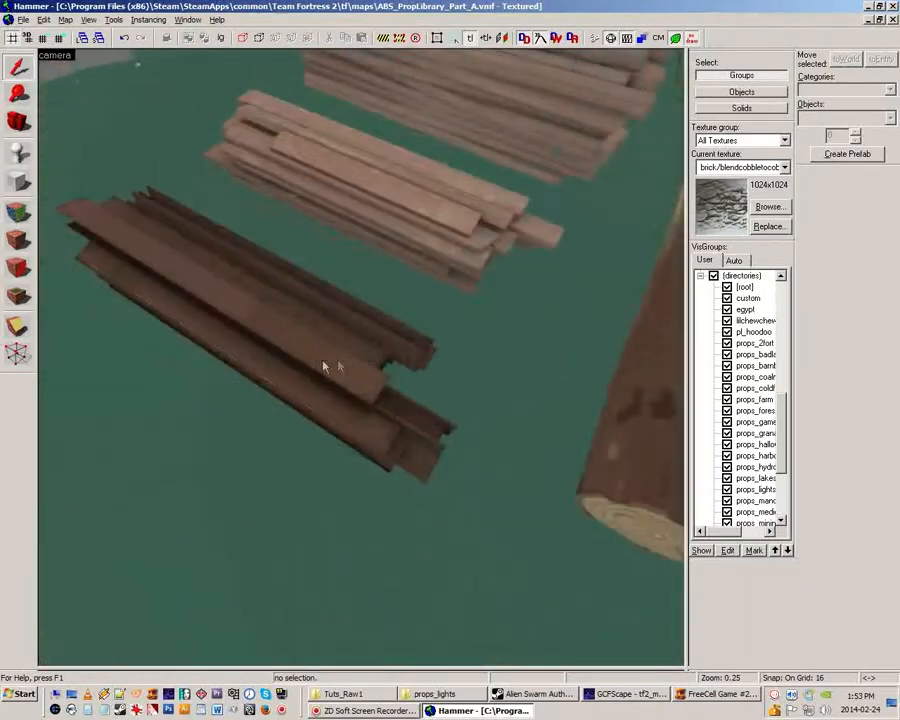
Select the darkest stack of wooden planks beside the log and examine it from several sides.
click(322, 362)
key(z)
key(d)
key(z)
key(z)
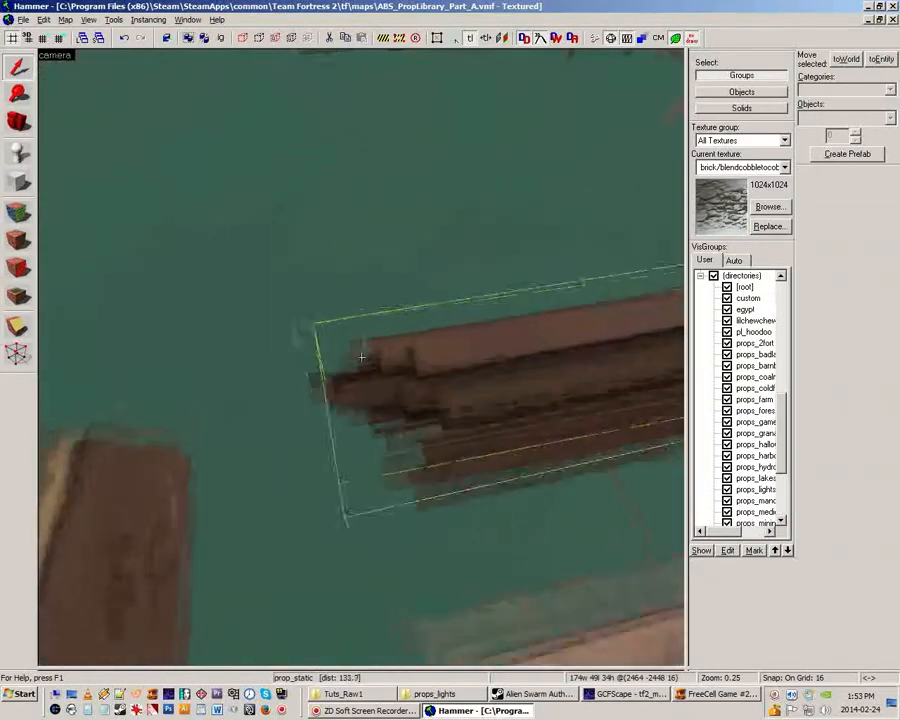
key(a)
key(z)
key(z)
Survey the rockets, train cars and the main prop platform from above.
key(w)
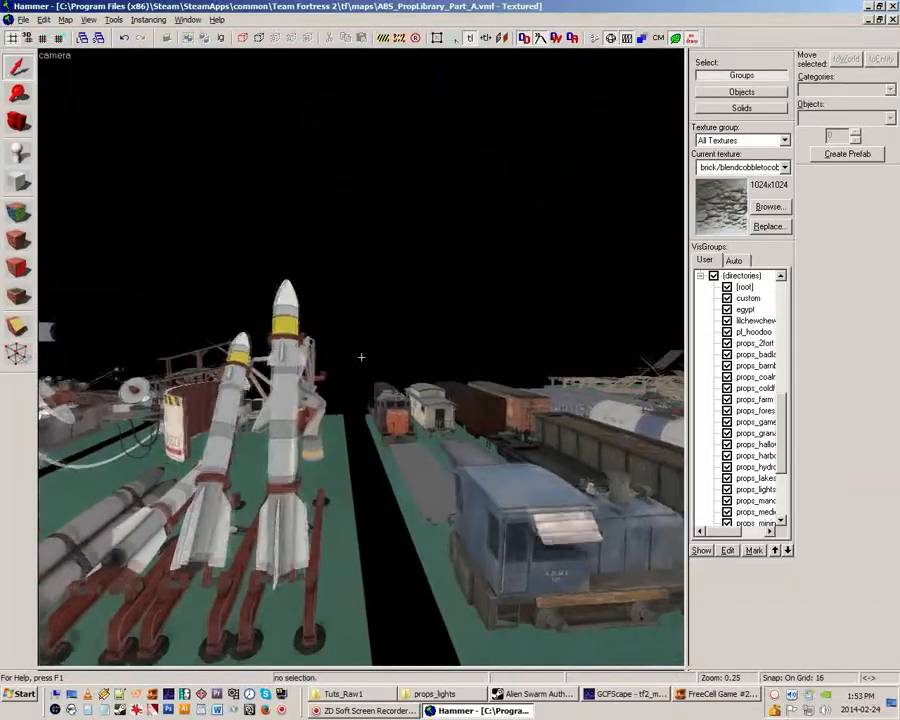
key(s)
key(z)
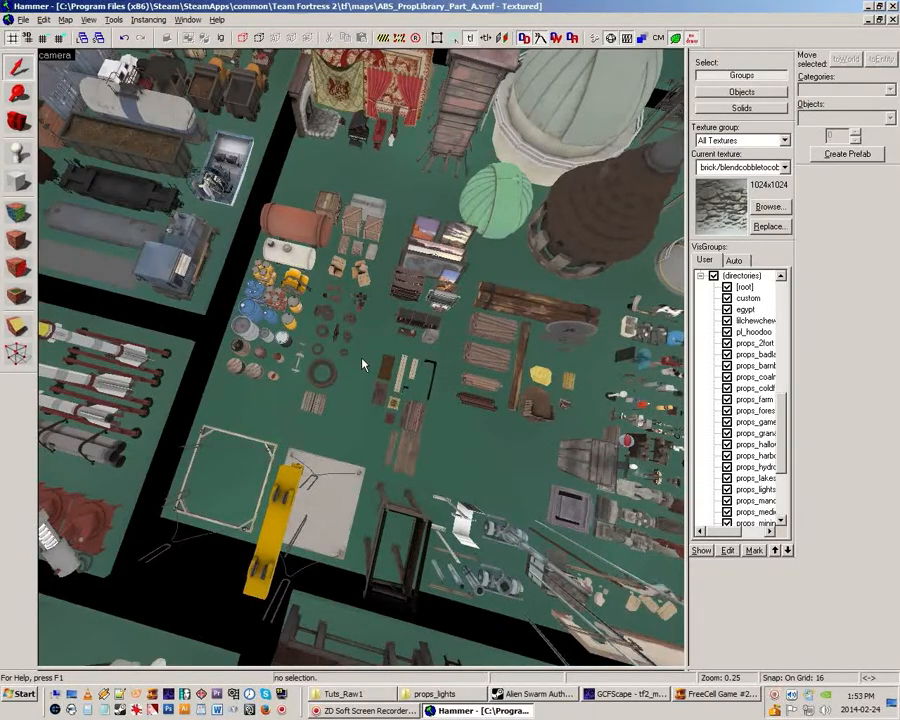
key(z)
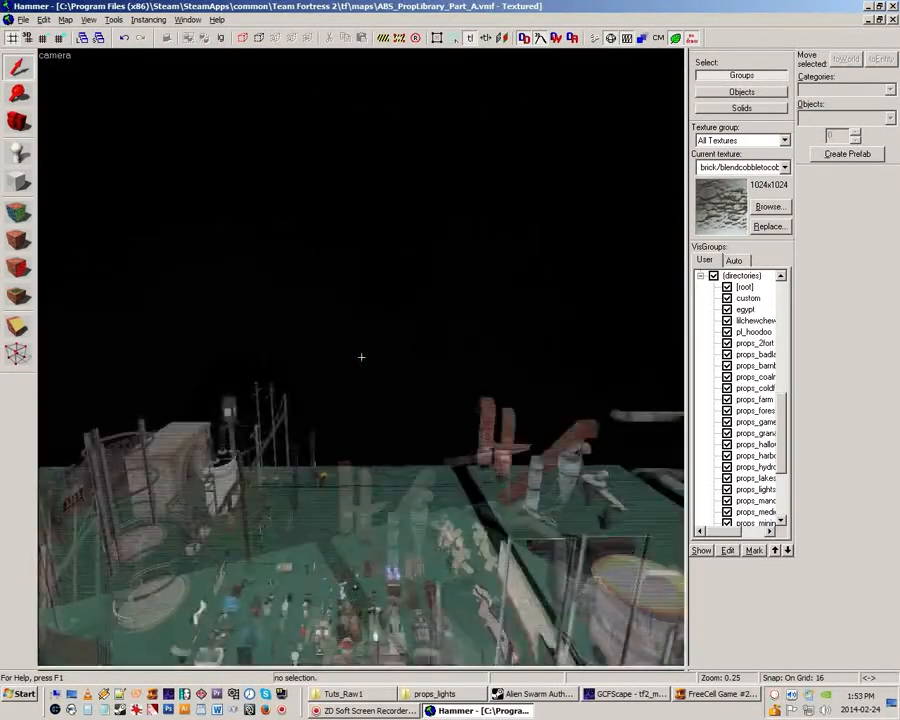
Dock the Move Selected controls beneath the VisGroups list to free the extra column beside it.
key(z)
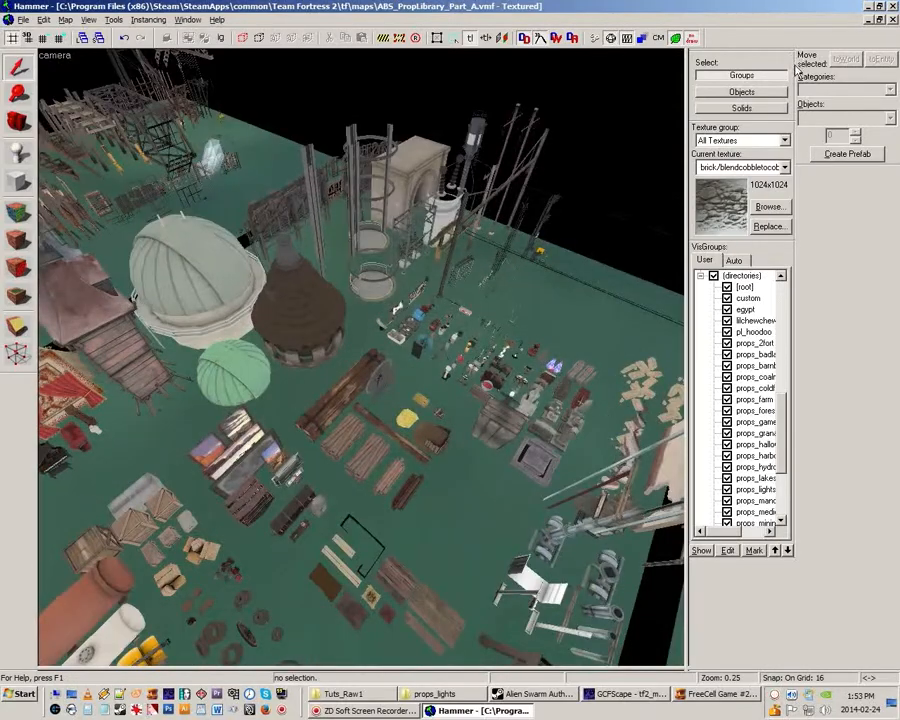
drag(713, 540, 708, 573)
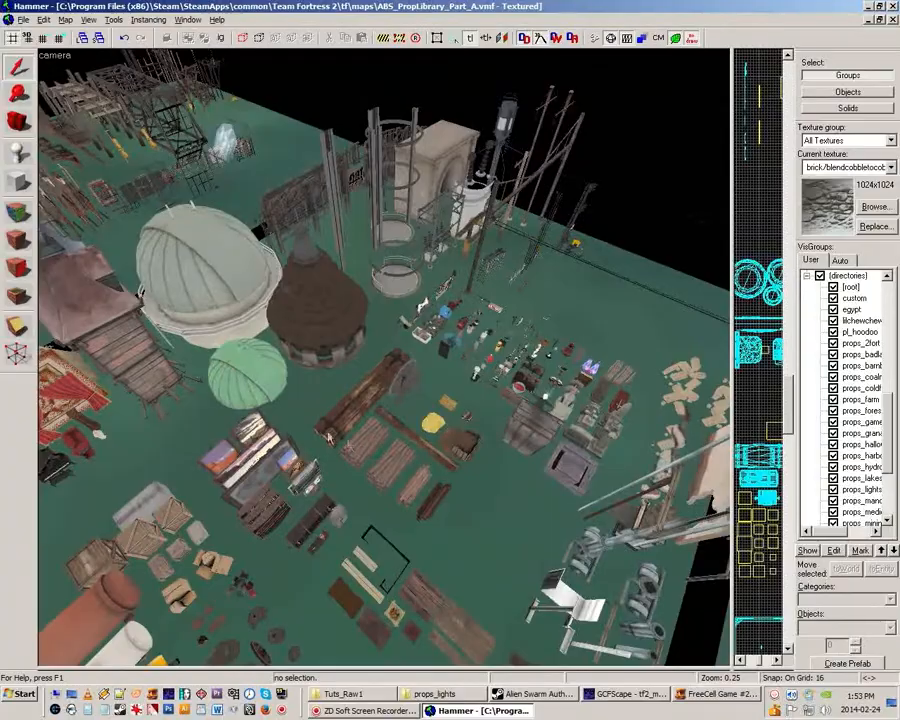
Look over the barrels, crates, vehicles and neighbouring platforms of the prop library from different angles.
key(z)
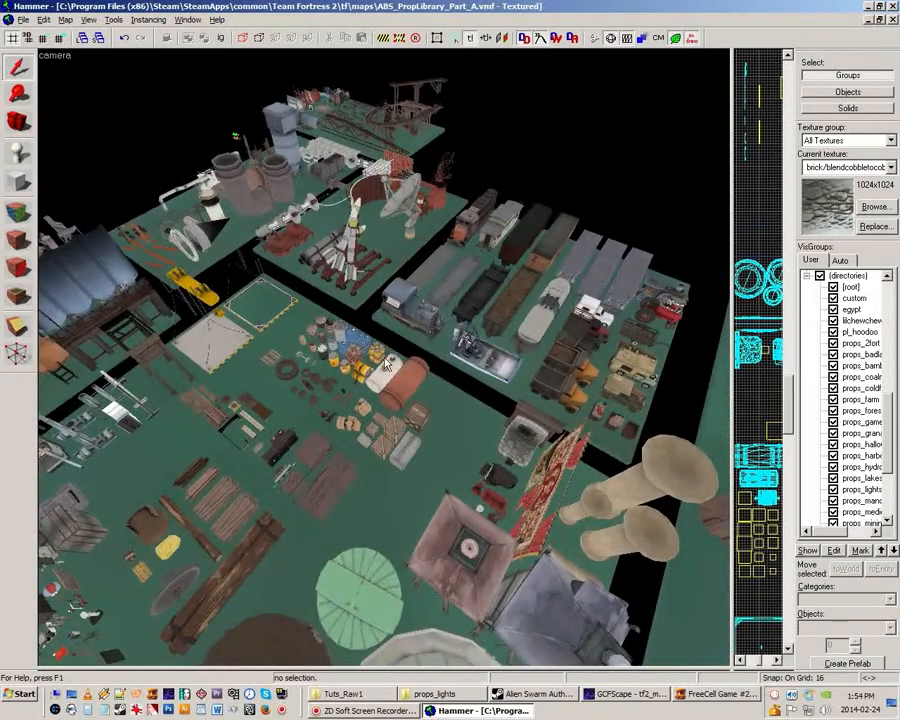
key(z)
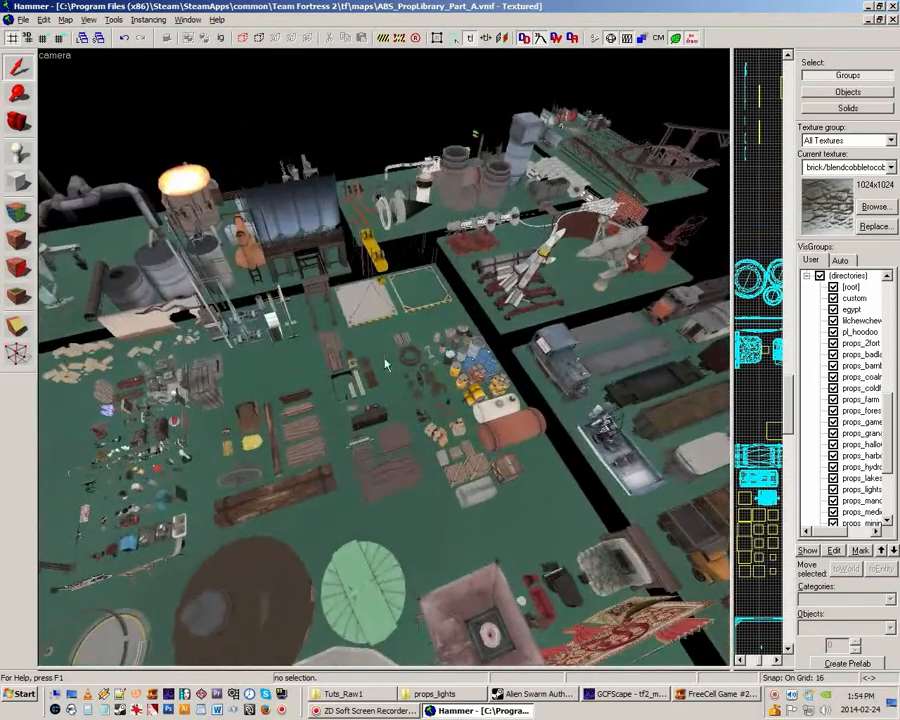
key(z)
key(w)
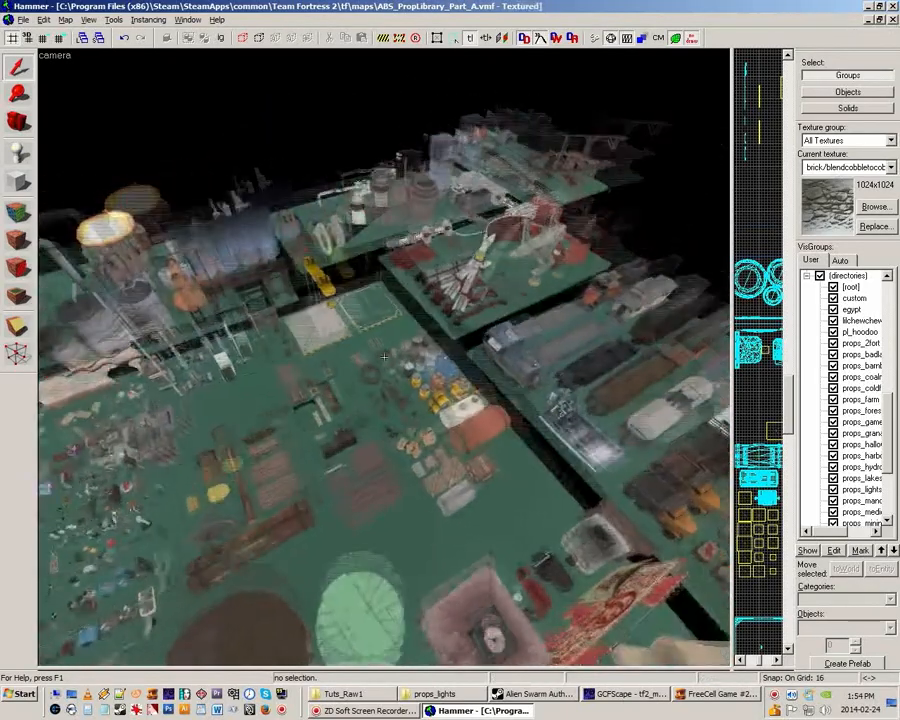
key(z)
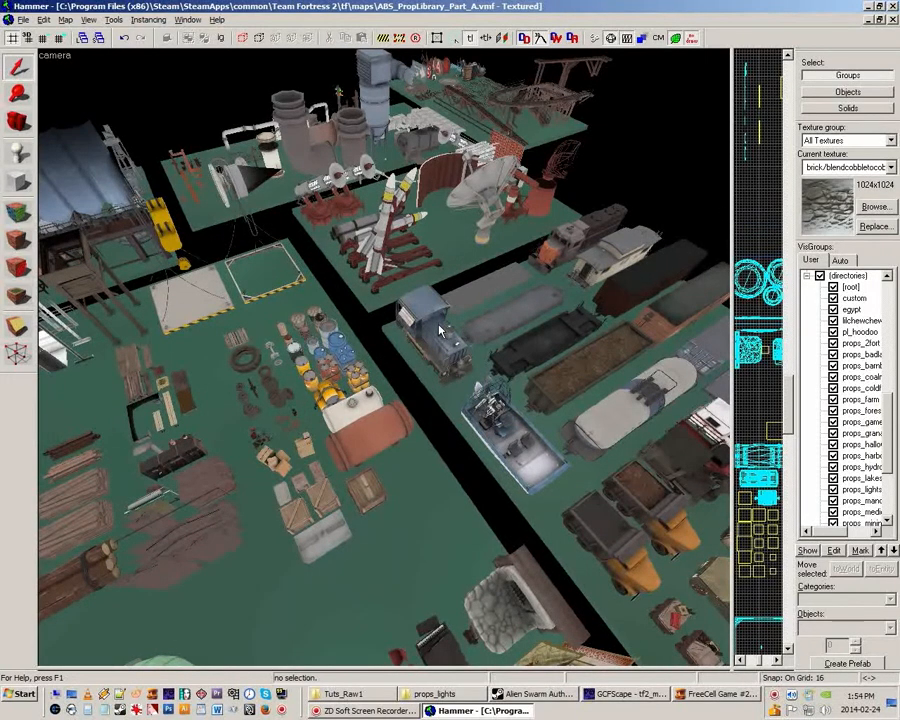
key(z)
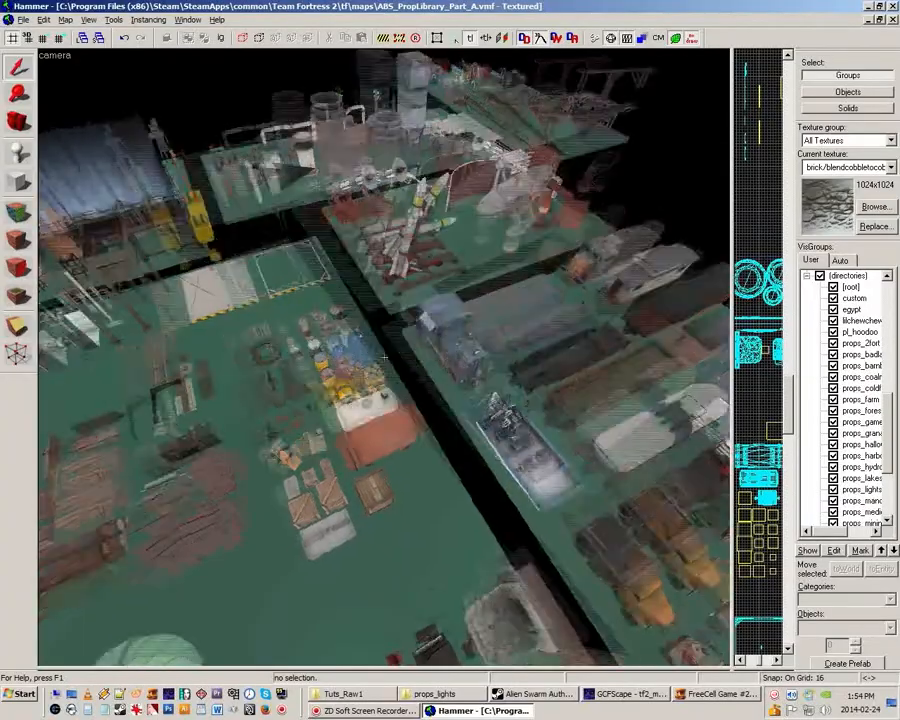
key(d)
key(w)
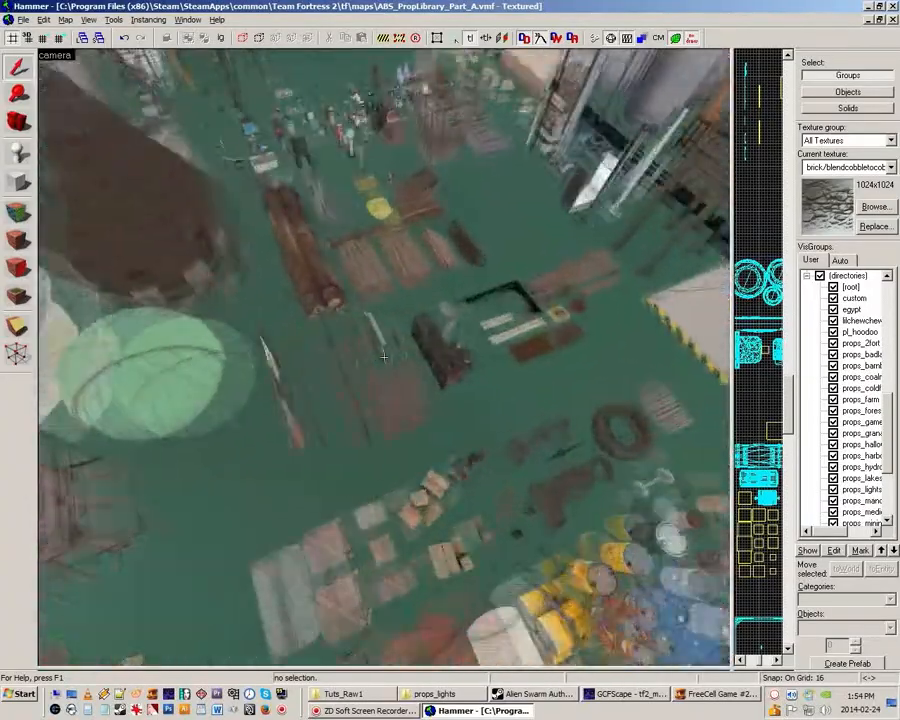
key(z)
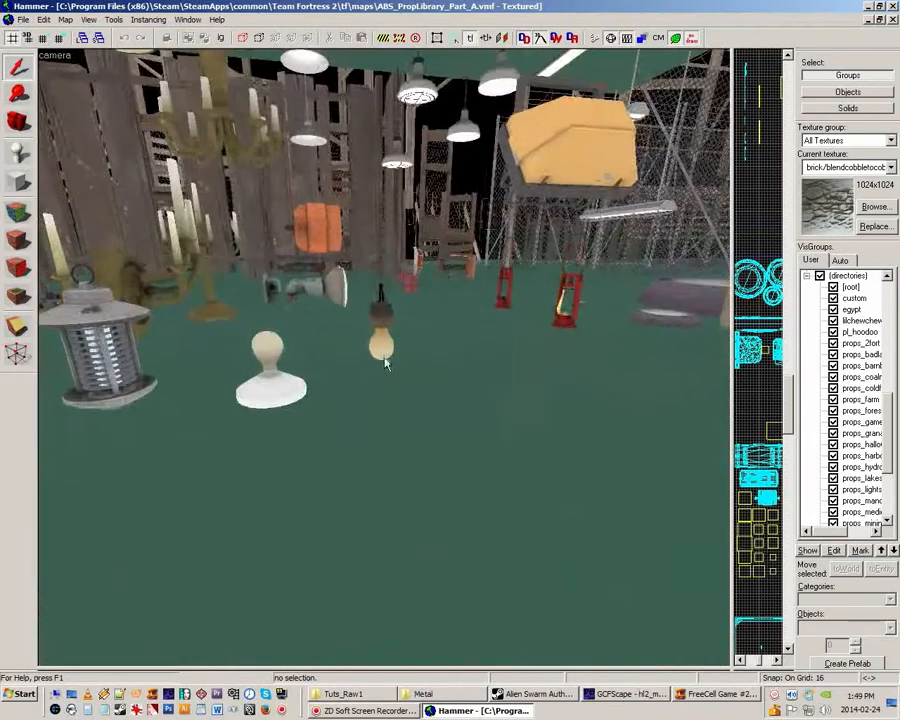
Select the hanging light bulb prop and inspect its World Model path in the object properties.
click(383, 356)
key(w)
key(a)
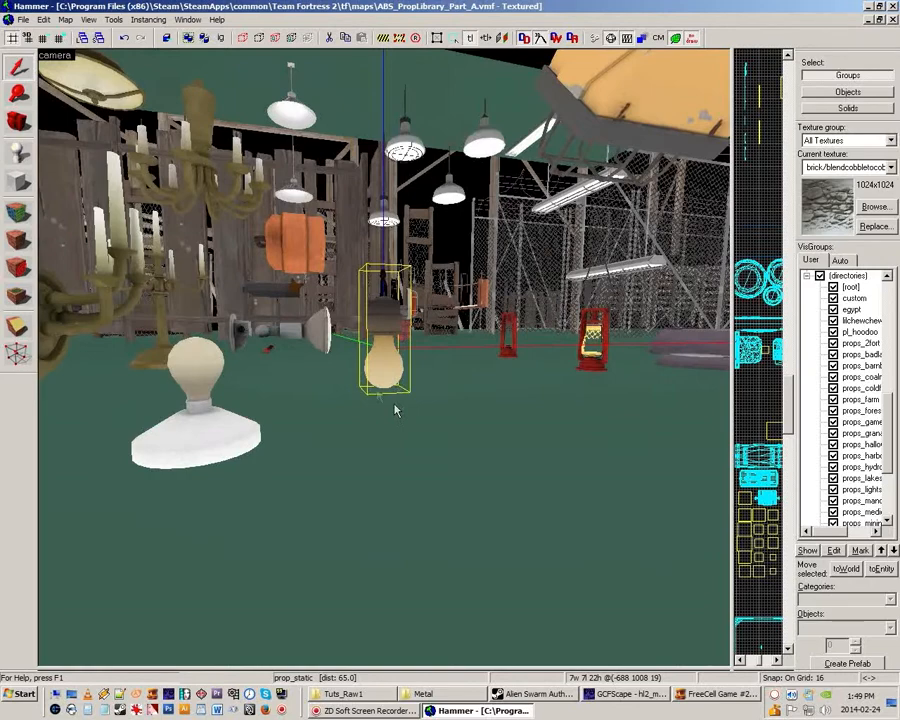
double_click(395, 390)
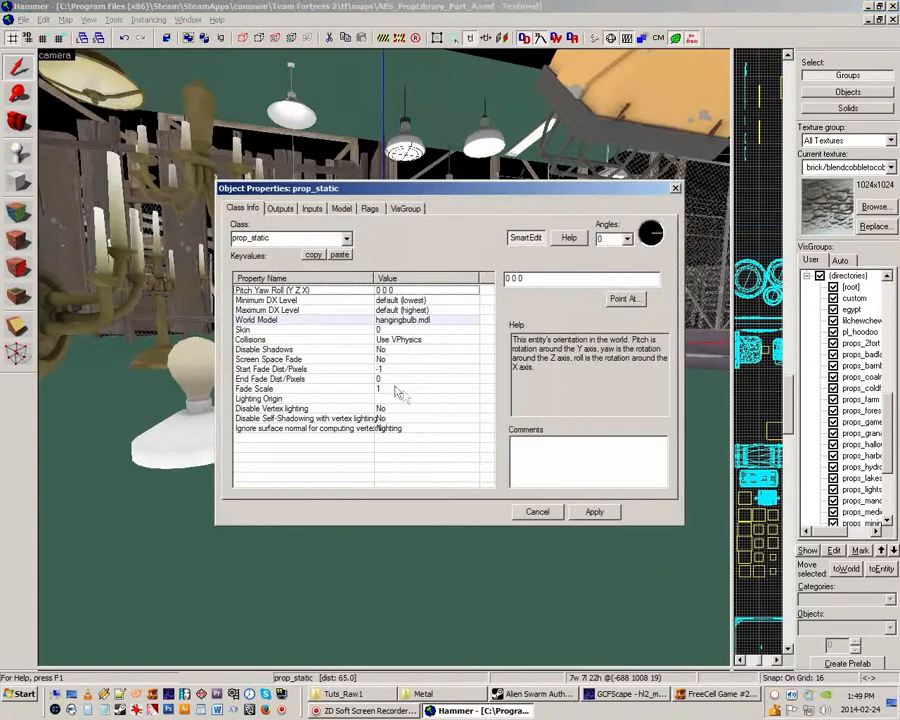
click(408, 320)
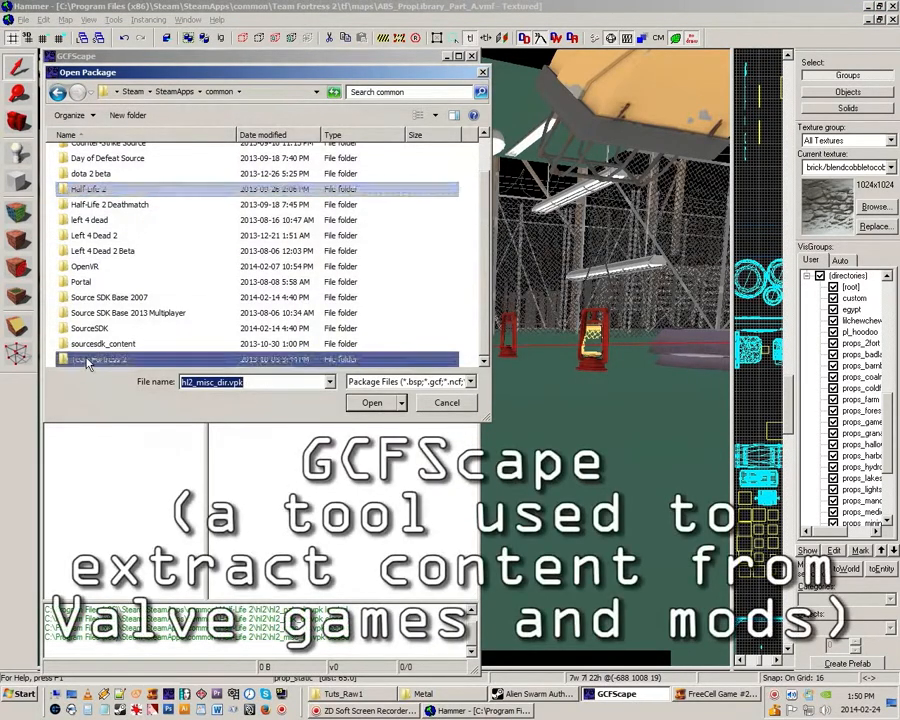
In GCFScape, open tf2_misc_dir.vpk from the Team Fortress 2 tf folder and go into its models folder.
double_click(90, 359)
double_click(72, 232)
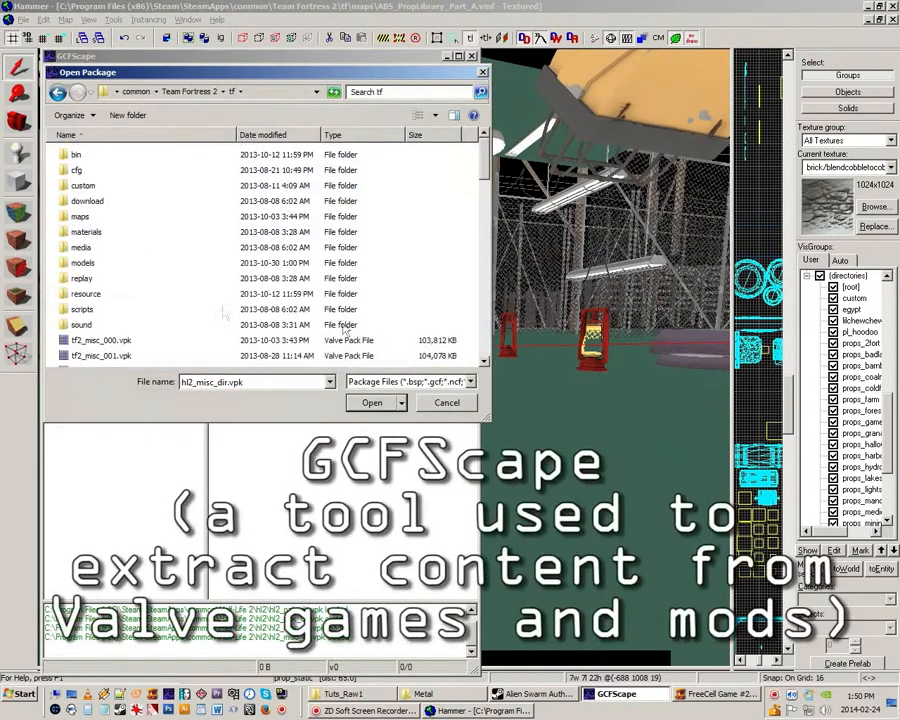
scroll(484, 208, down, 5)
scroll(484, 208, down, 12)
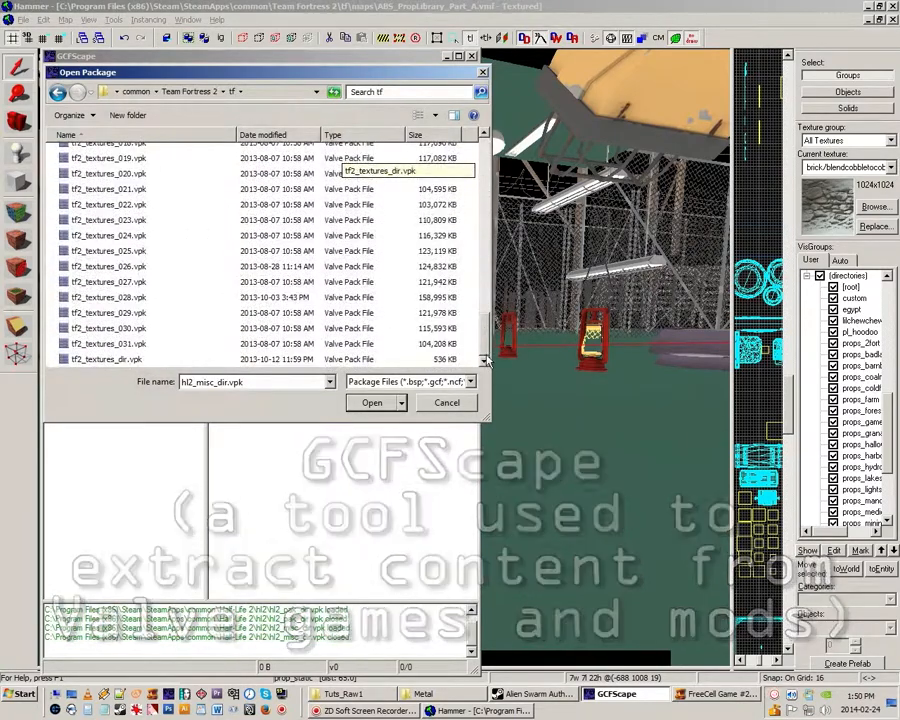
scroll(480, 243, up, 10)
drag(478, 236, 471, 209)
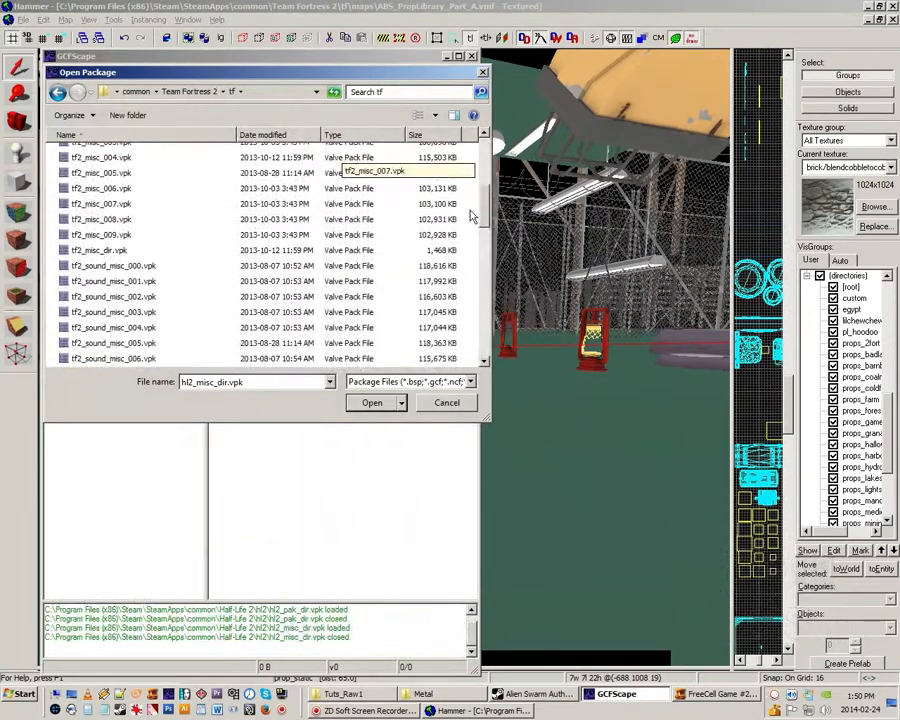
double_click(100, 249)
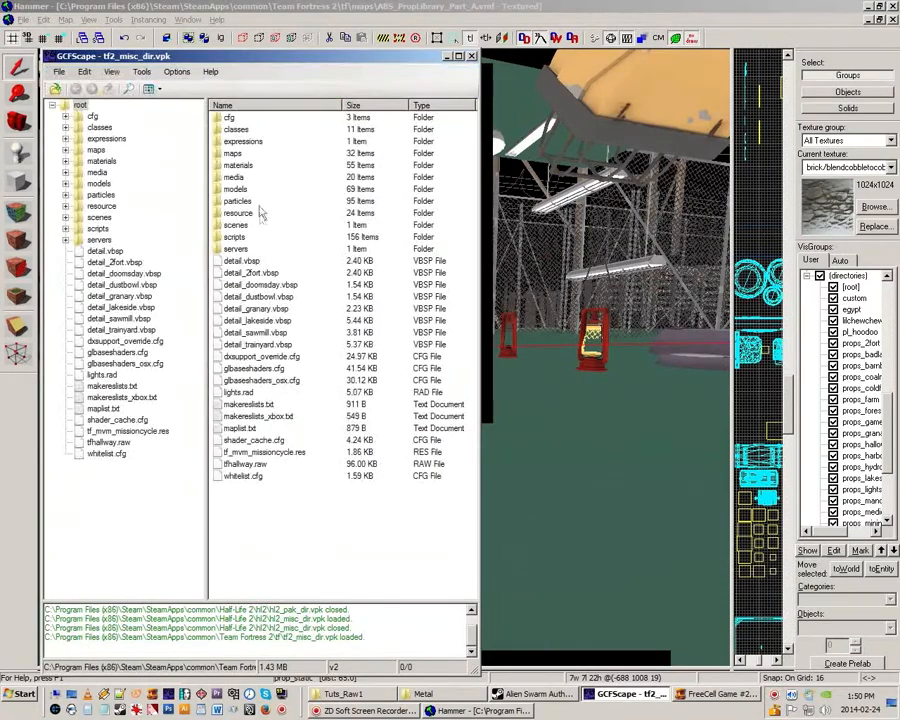
double_click(234, 189)
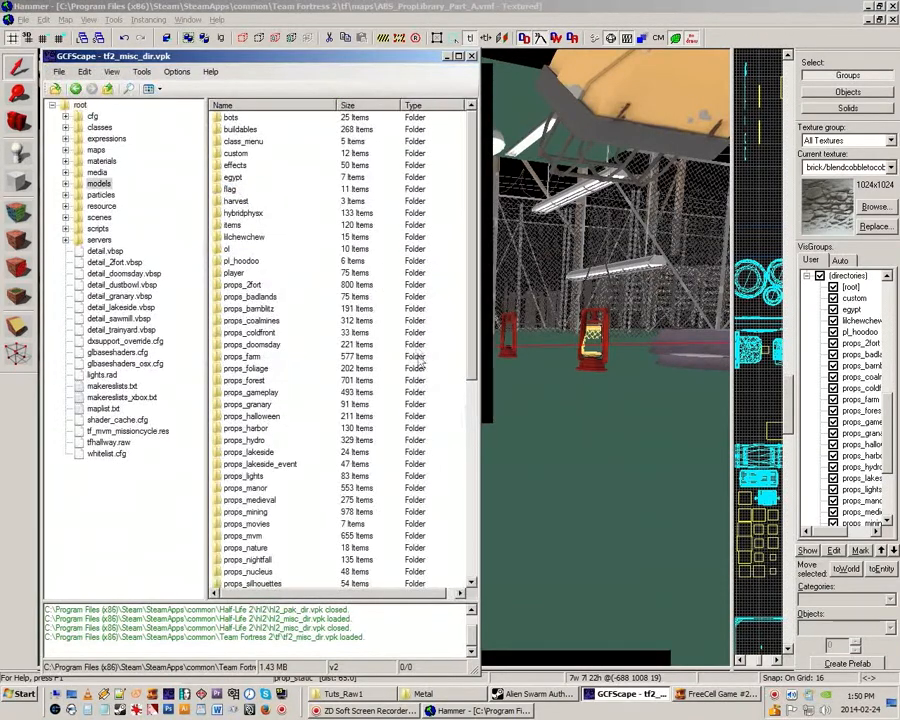
Switch back to Hammer, recheck the hanging bulb's World Model path in its properties, and close them.
double_click(497, 14)
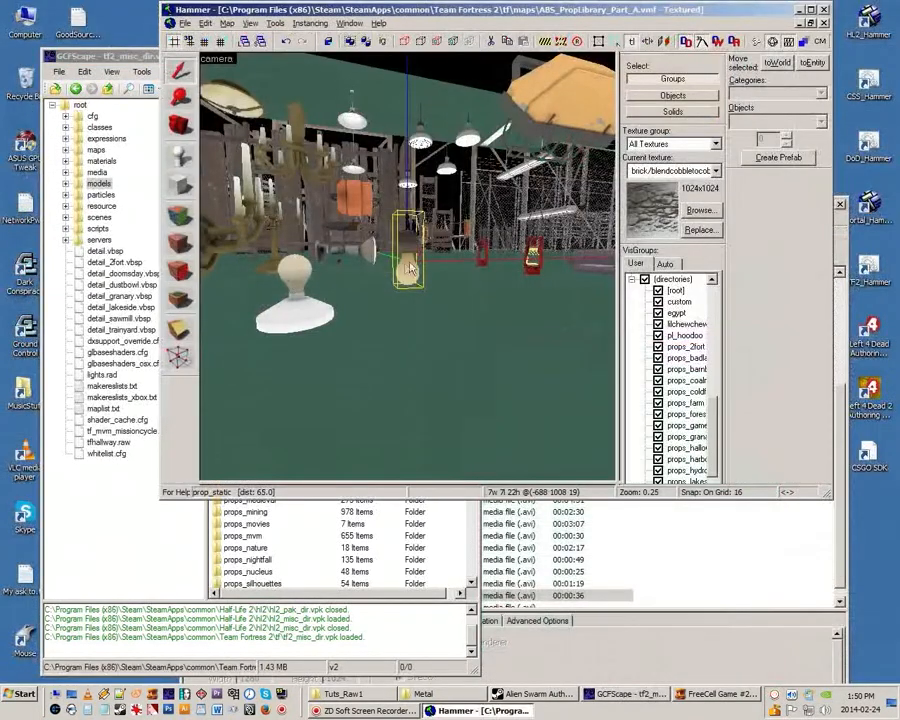
click(811, 10)
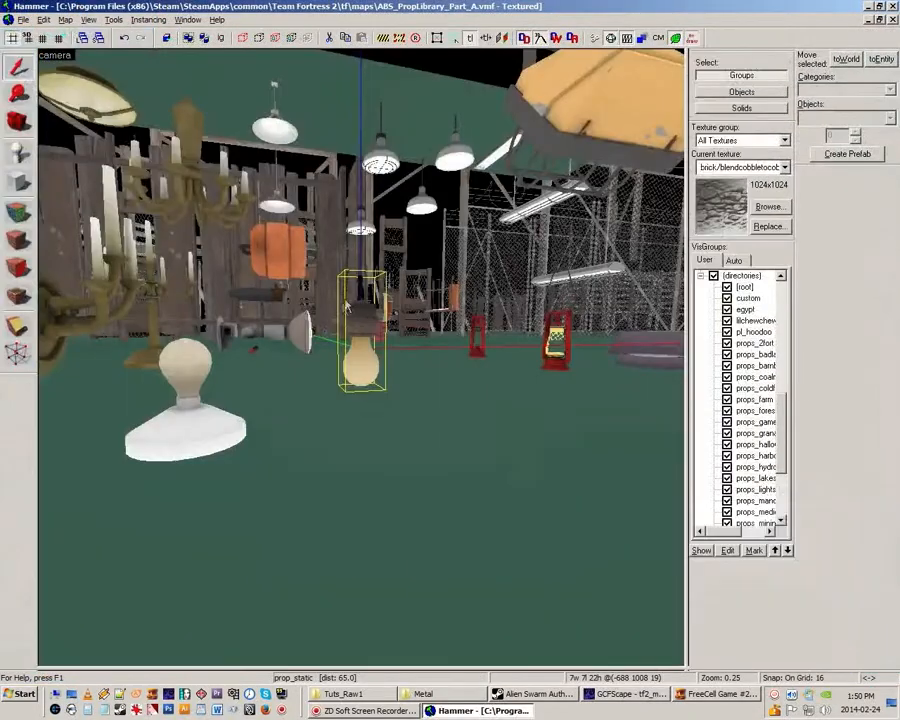
double_click(362, 327)
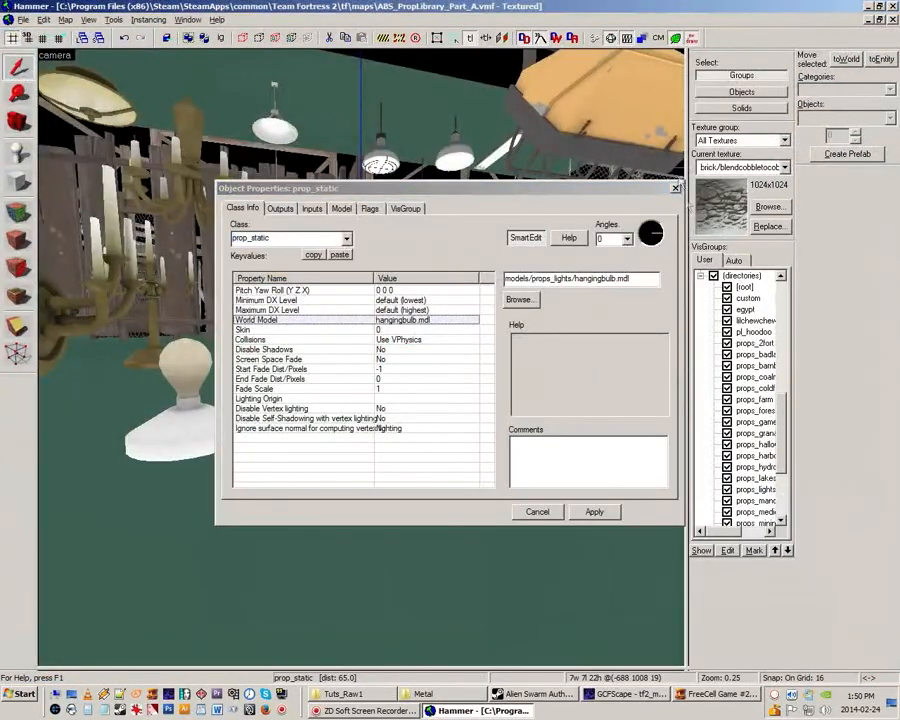
click(675, 190)
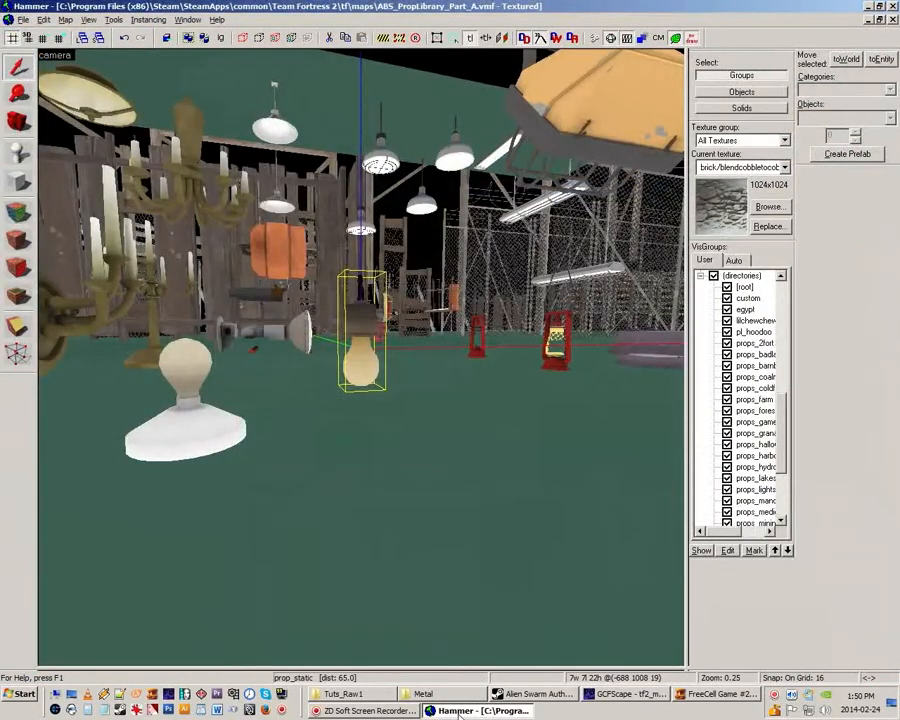
click(367, 712)
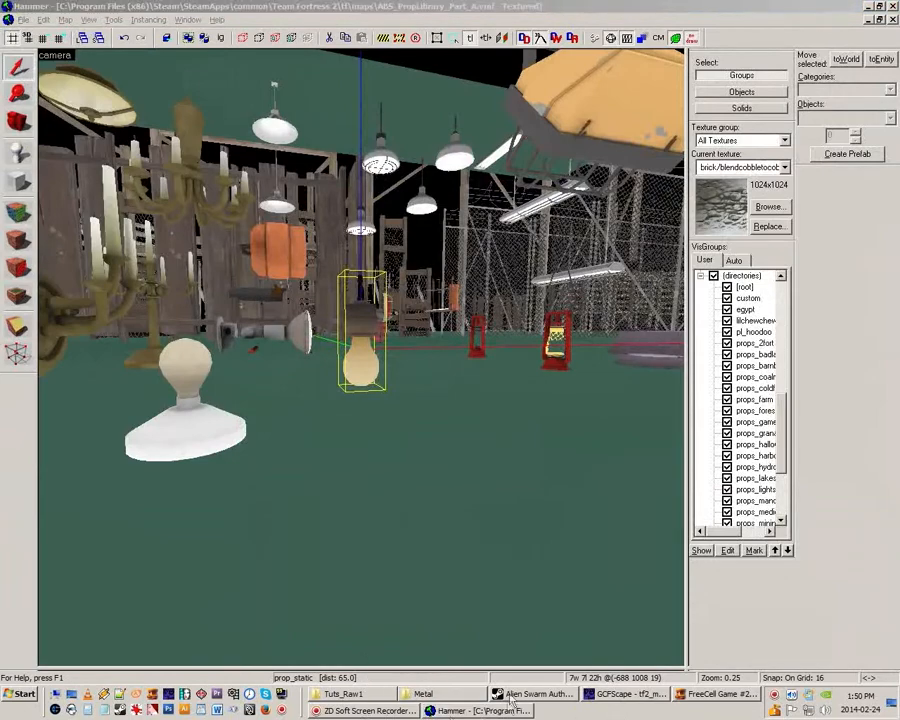
Return to GCFScape, open props_lights inside models, and select all the hangingbulb files from hangingbulb.dx80.vtx to hangingbulb.vvd.
click(628, 694)
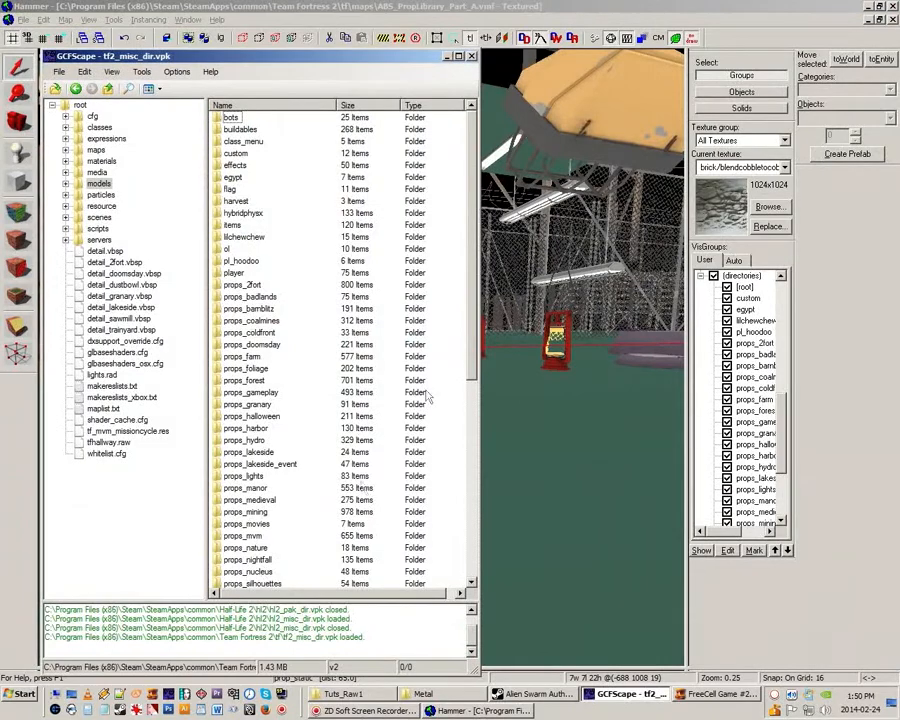
scroll(430, 330, down, 3)
double_click(235, 389)
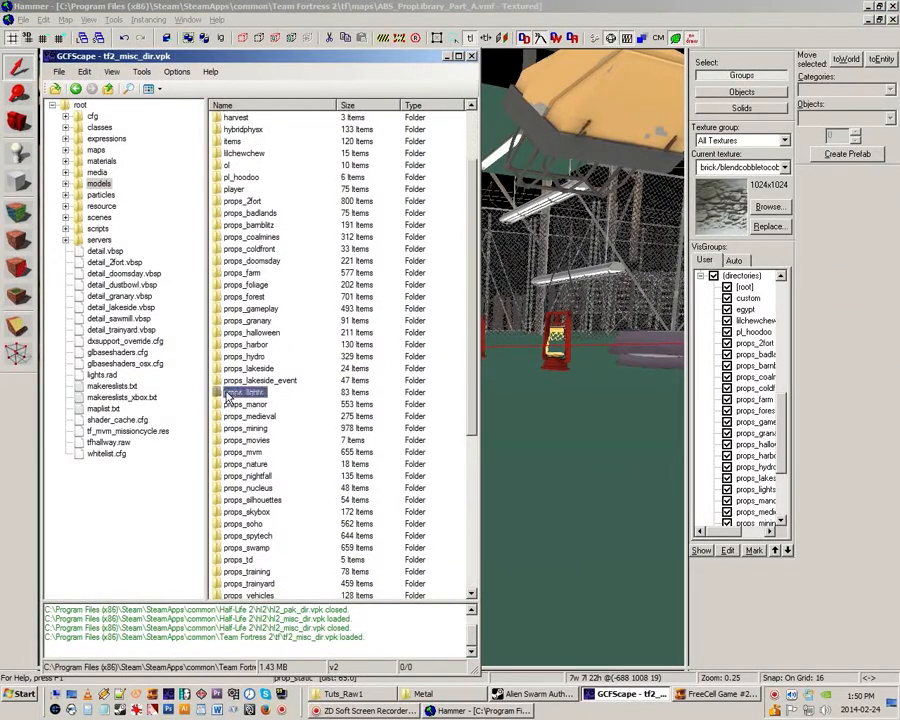
drag(470, 206, 474, 139)
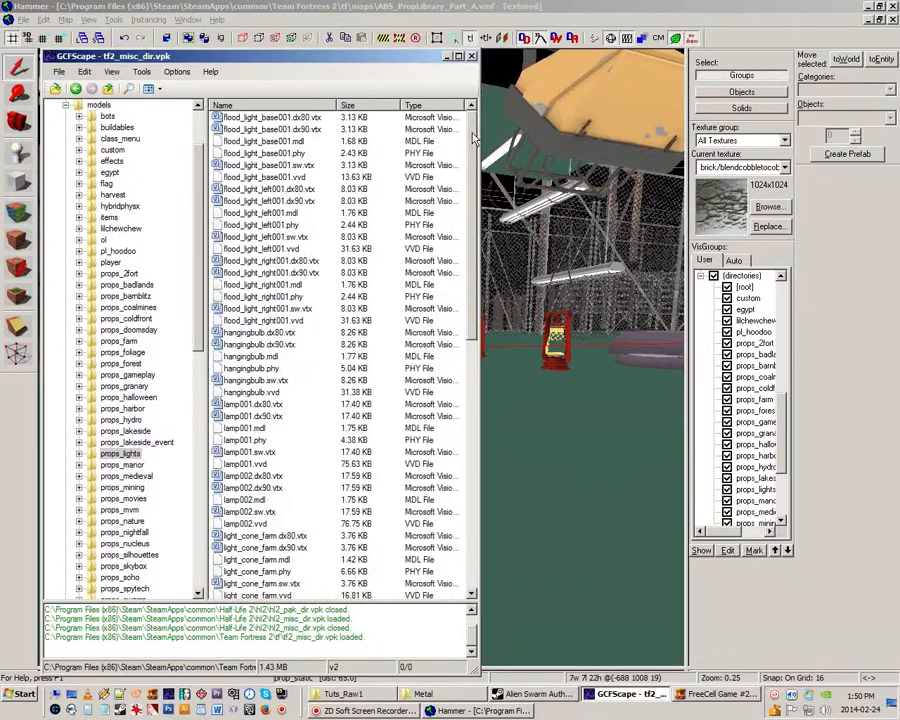
click(263, 333)
shift+click(250, 380)
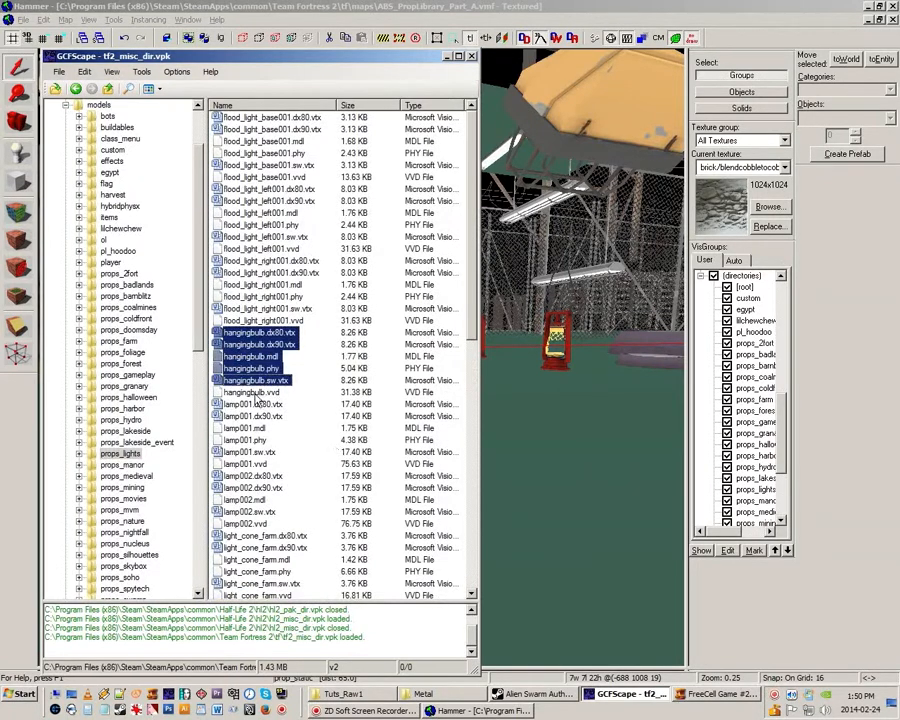
shift+click(255, 393)
In the file explorer, go from the Metal folder to Alien Swarm's swarm\models\props_lights folder.
click(408, 694)
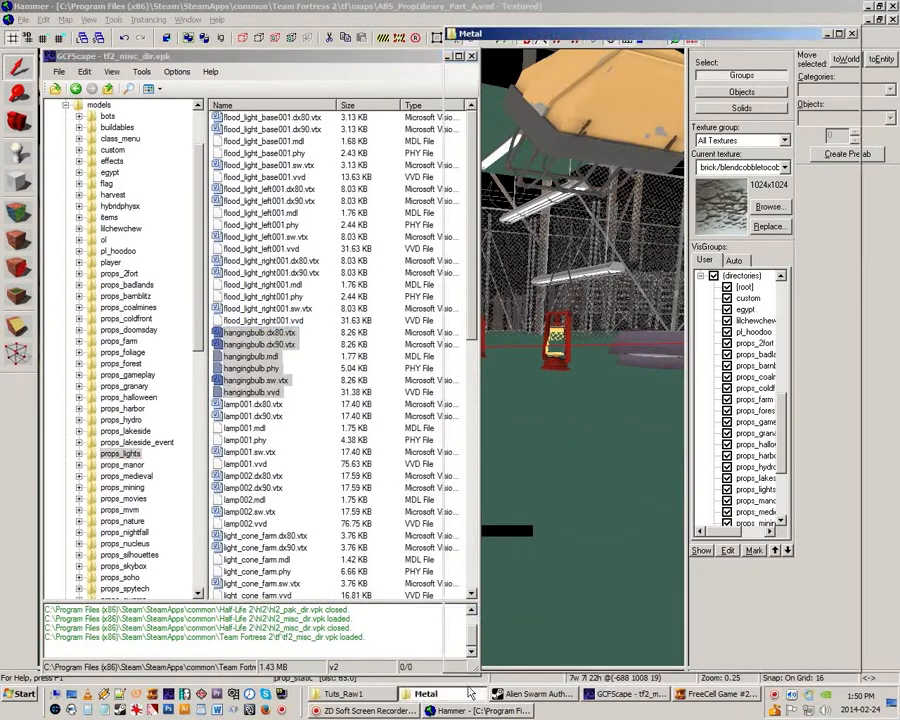
click(506, 53)
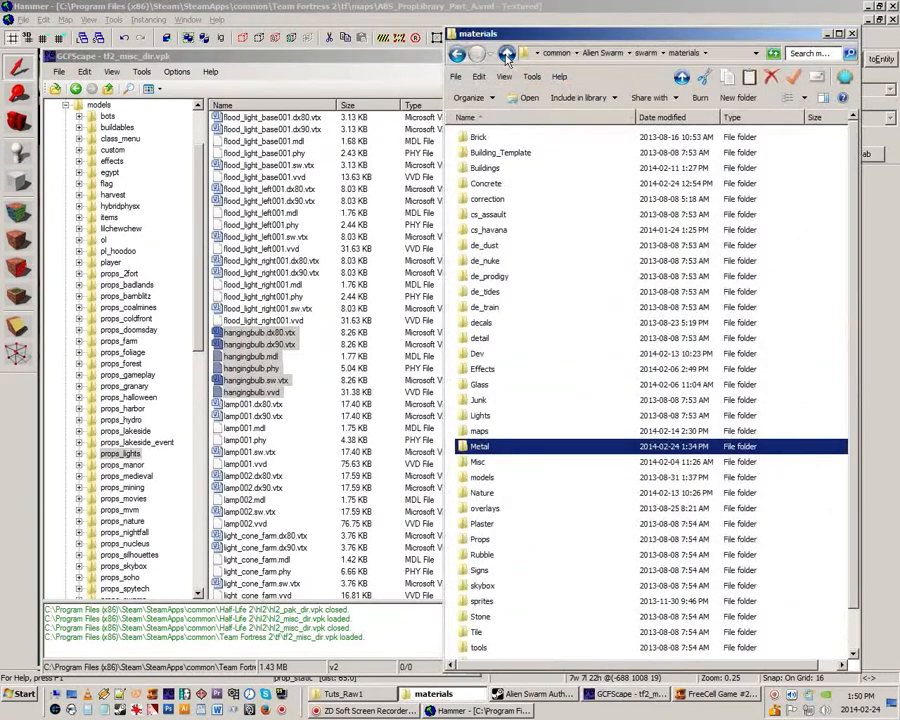
click(506, 53)
double_click(489, 264)
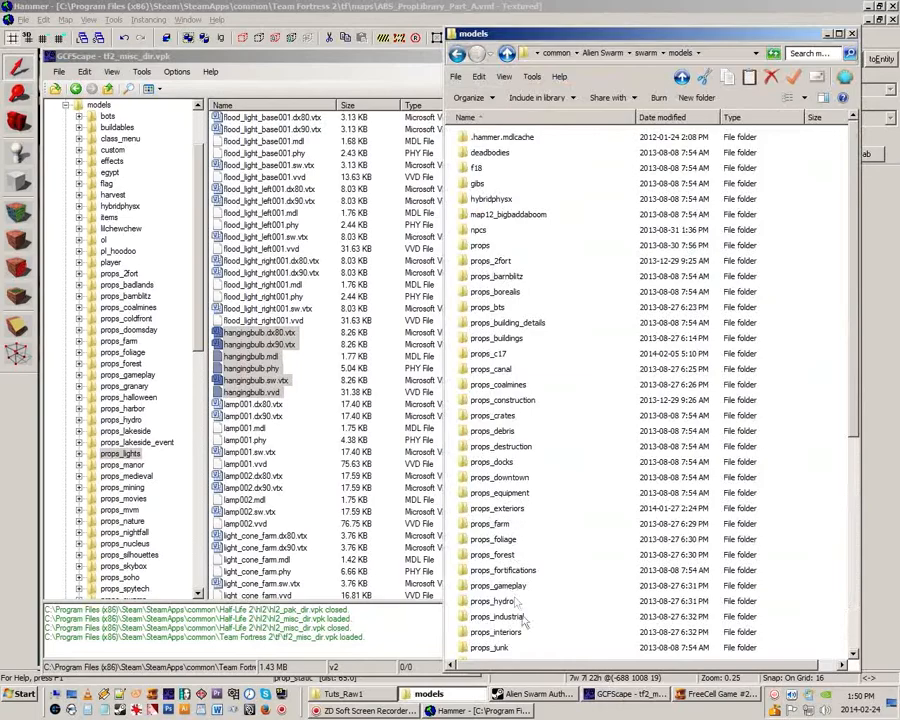
drag(853, 398, 847, 541)
click(486, 436)
double_click(486, 436)
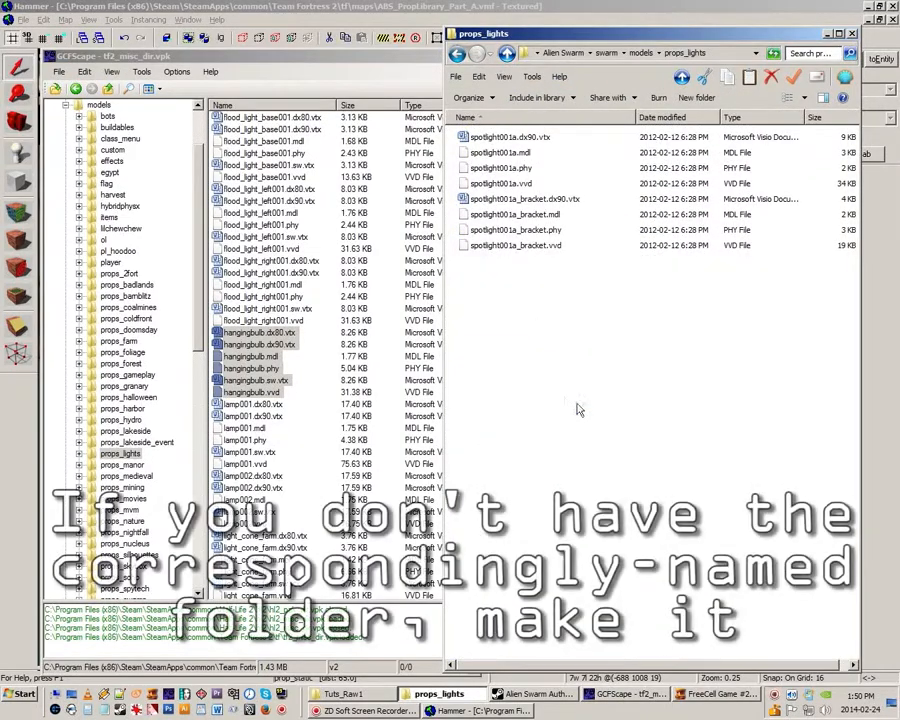
Extract the selected hangingbulb files from the package into Alien Swarm's props_lights folder.
drag(232, 333, 470, 300)
click(600, 420)
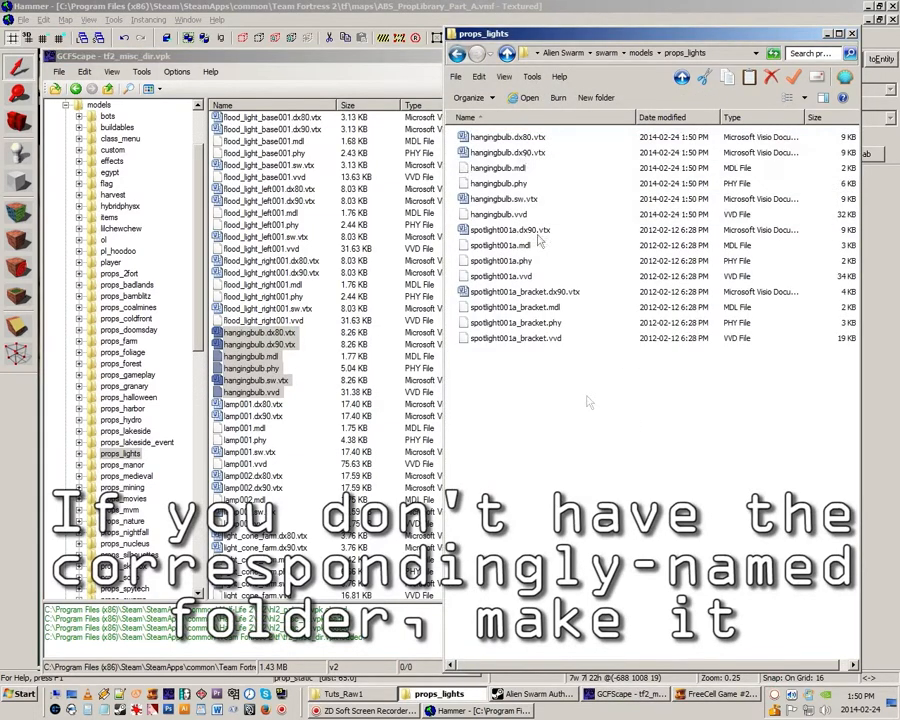
Delete hangingbulb.dx80.vtx and hangingbulb.sw.vtx from Alien Swarm's models\props_lights folder.
click(500, 136)
ctrl+click(530, 200)
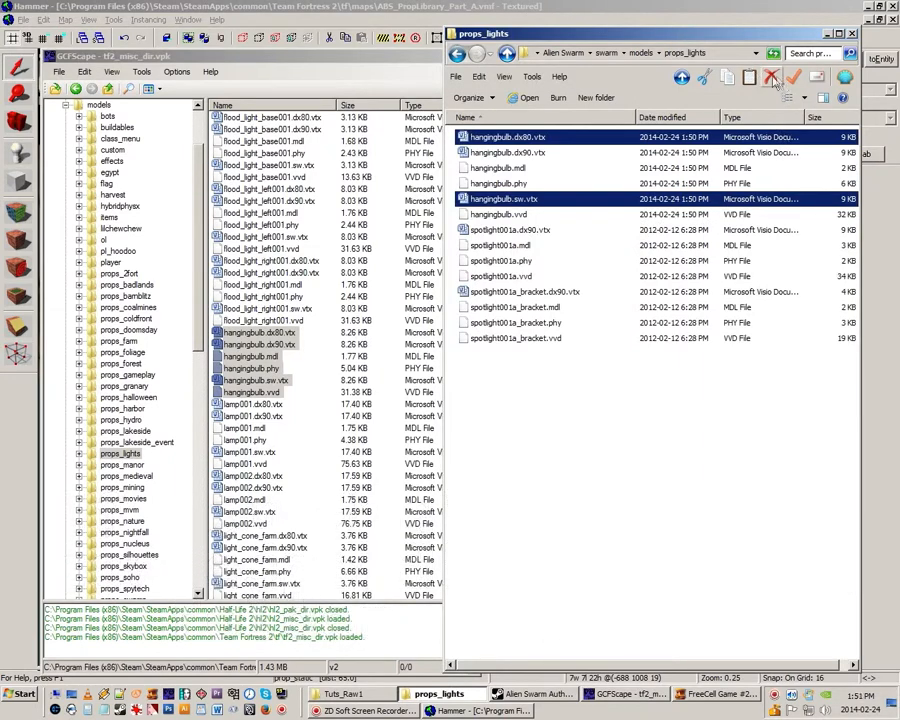
key(shift+Delete)
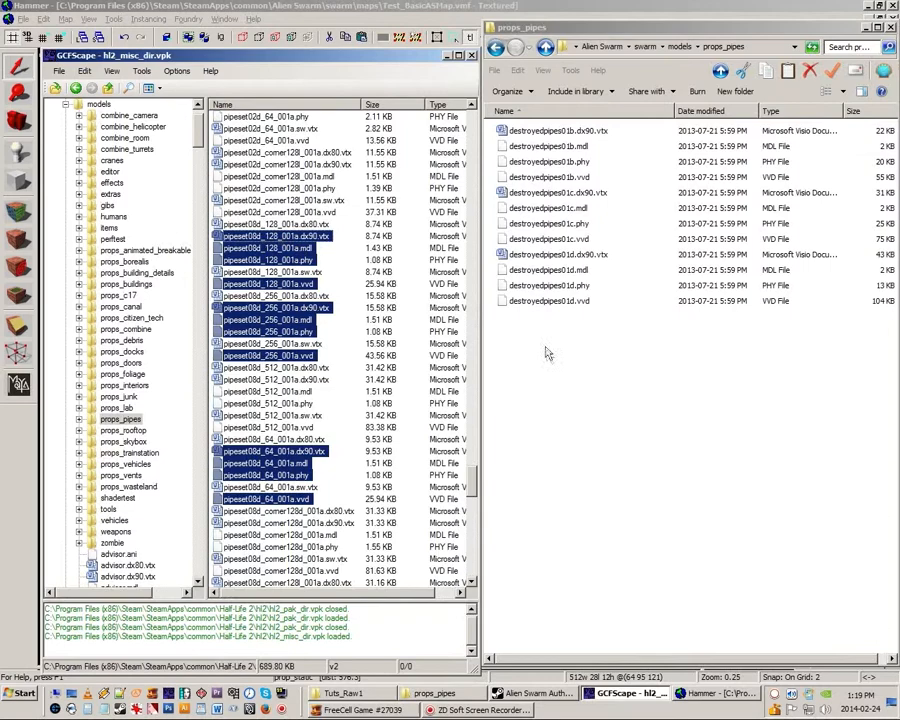
Extract the selected pipeset08d files from hl2_misc_dir.vpk into Alien Swarm's models\props_pipes folder and check which file types were copied.
drag(546, 353, 555, 366)
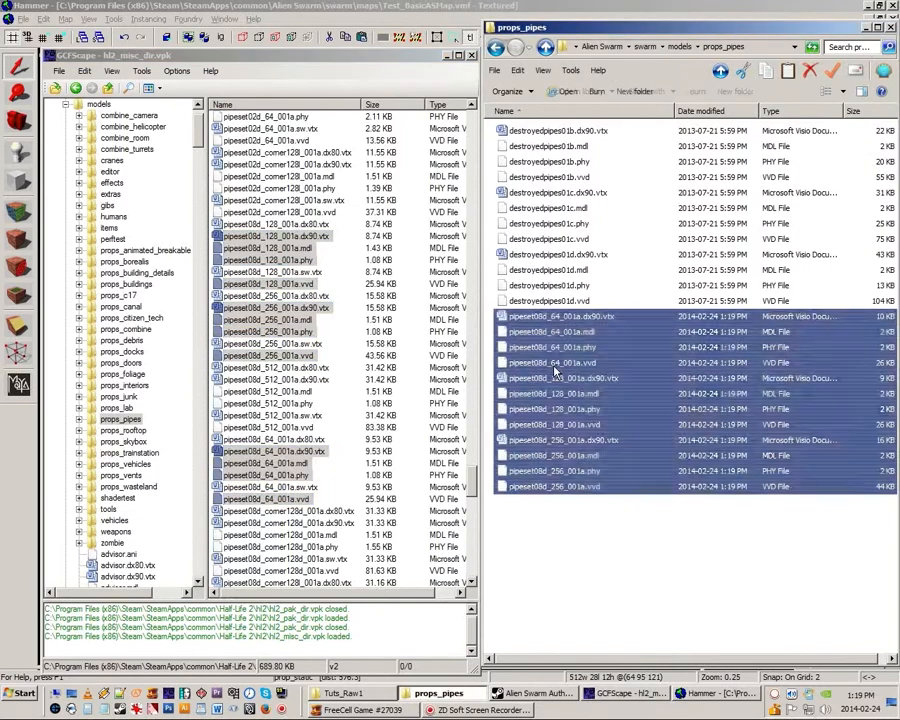
click(300, 271)
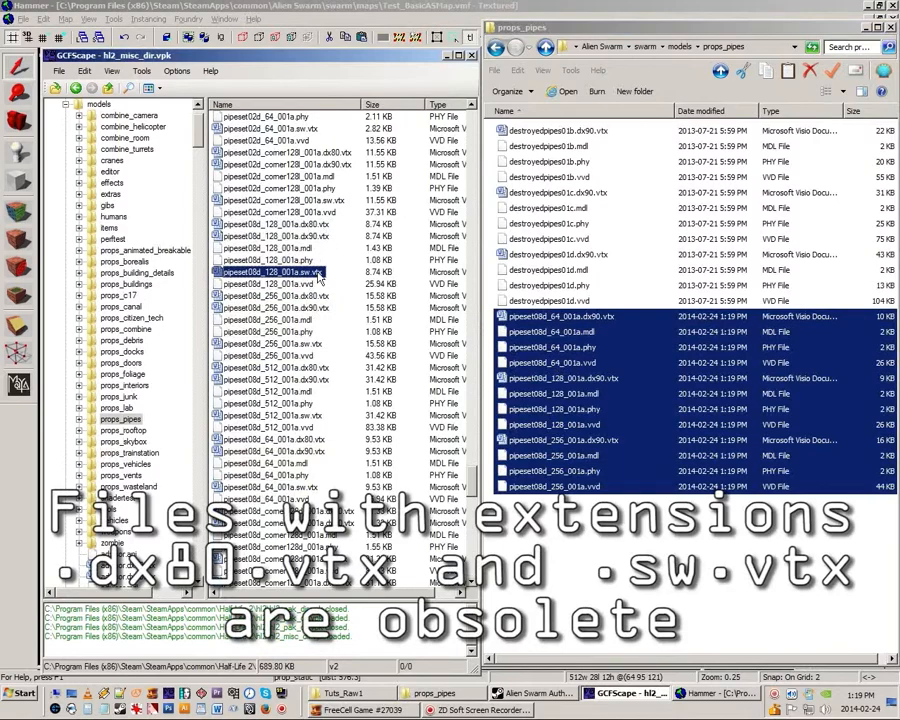
click(625, 552)
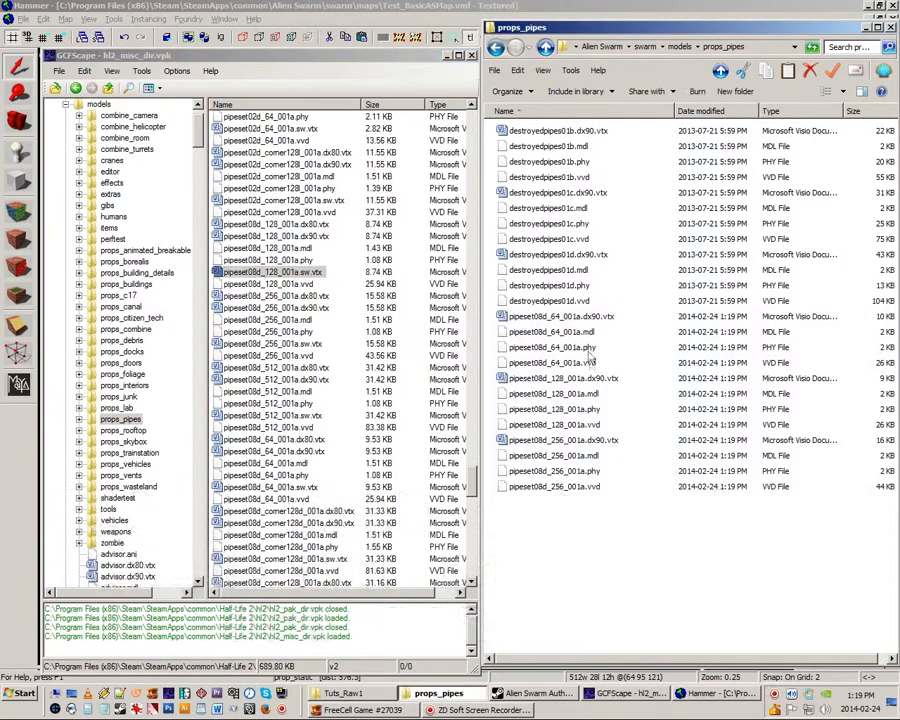
click(565, 317)
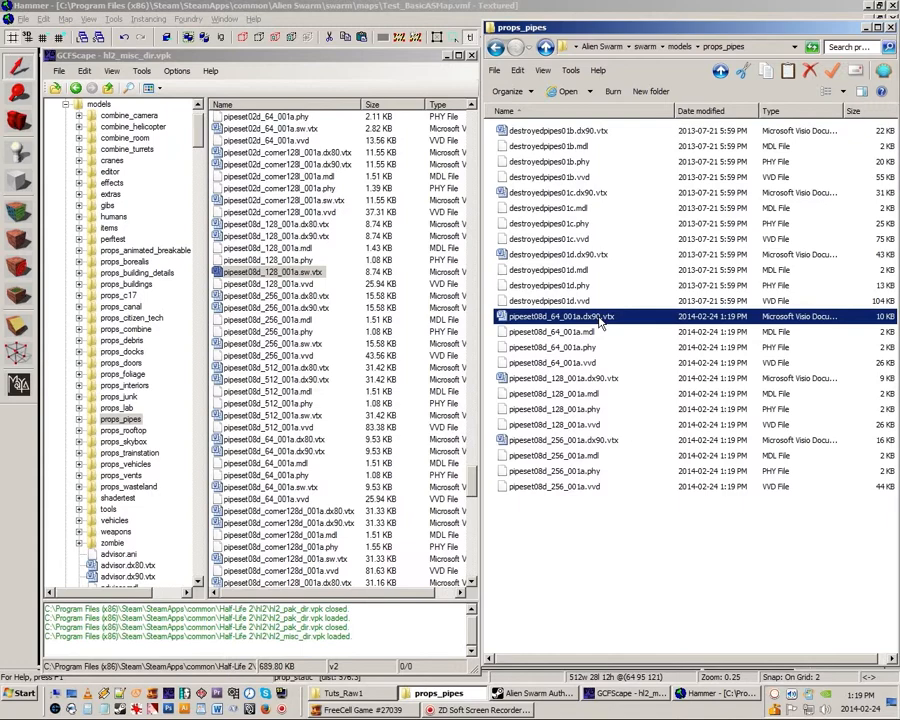
click(616, 549)
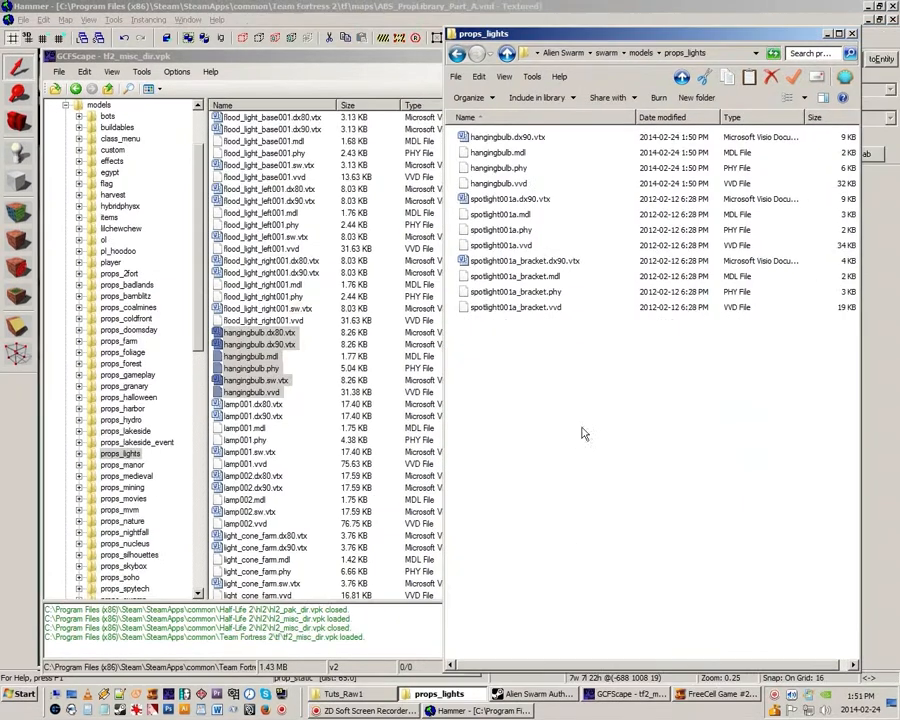
In GCFScape, close tf2_misc_dir.vpk and open the tf2_textures_dir.vpk package from Team Fortress 2's tf folder.
click(181, 63)
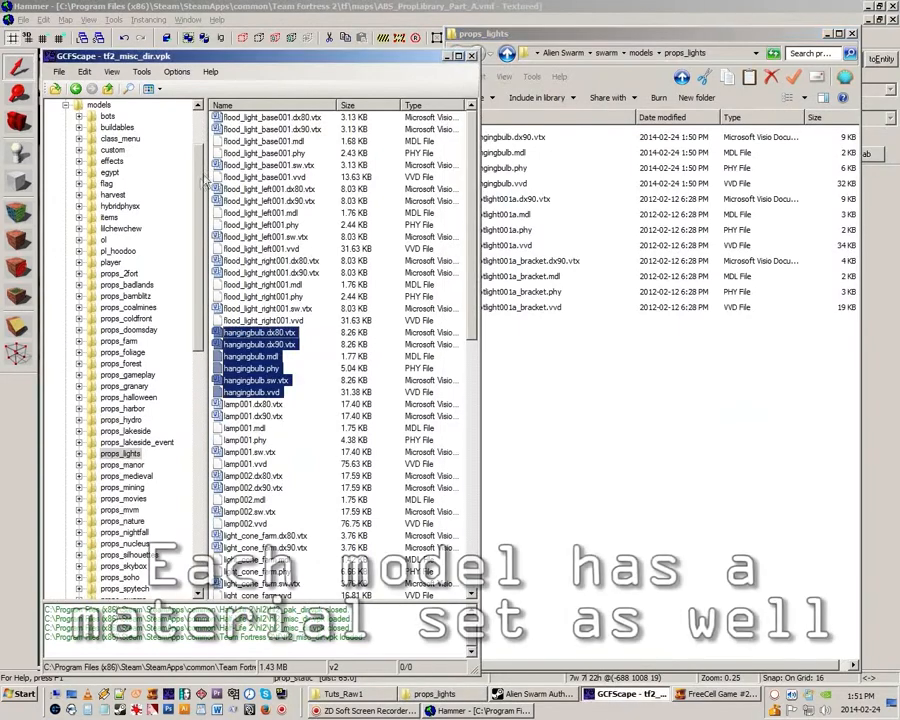
scroll(200, 122, up, 3)
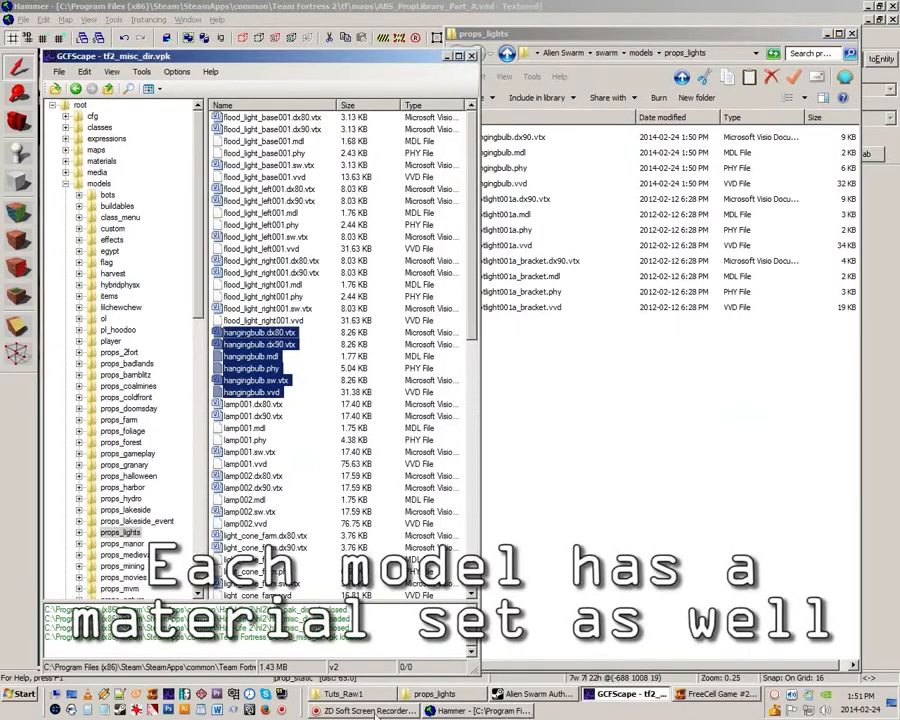
click(59, 72)
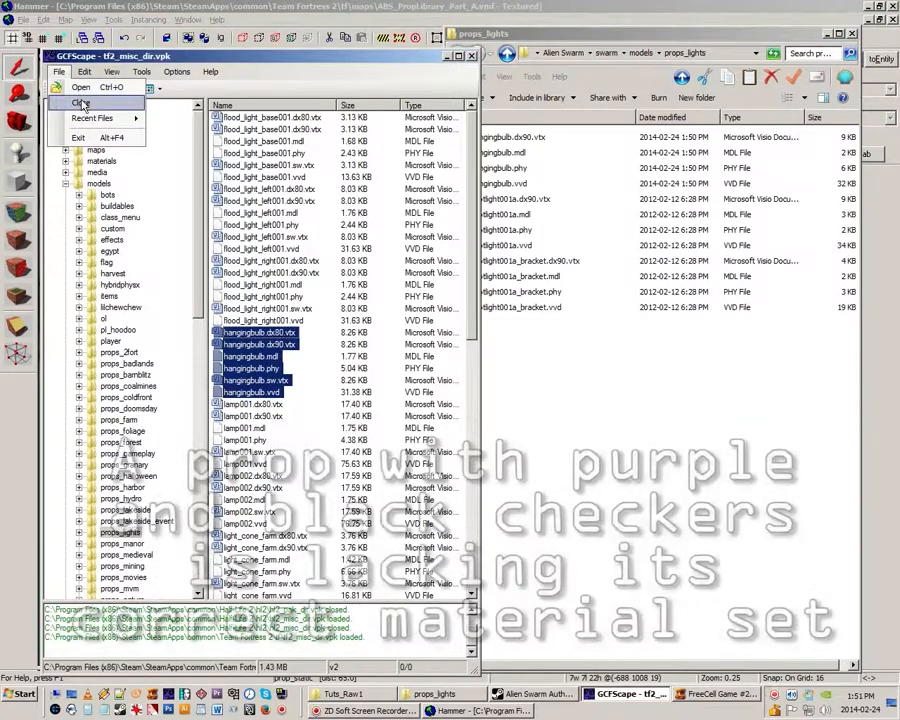
click(80, 103)
click(59, 74)
click(80, 89)
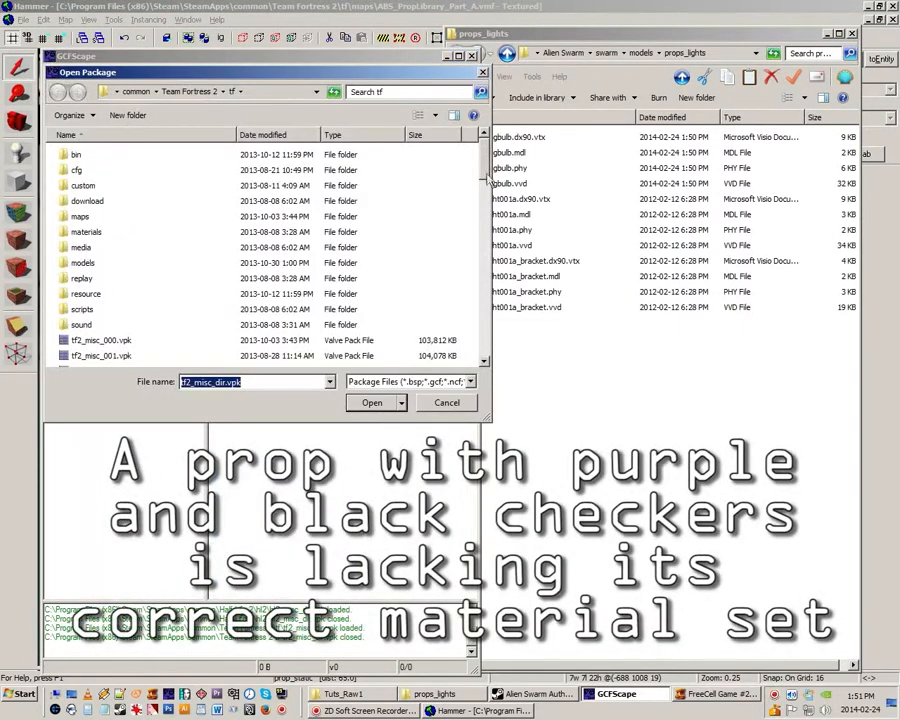
scroll(100, 260, down, 15)
double_click(110, 359)
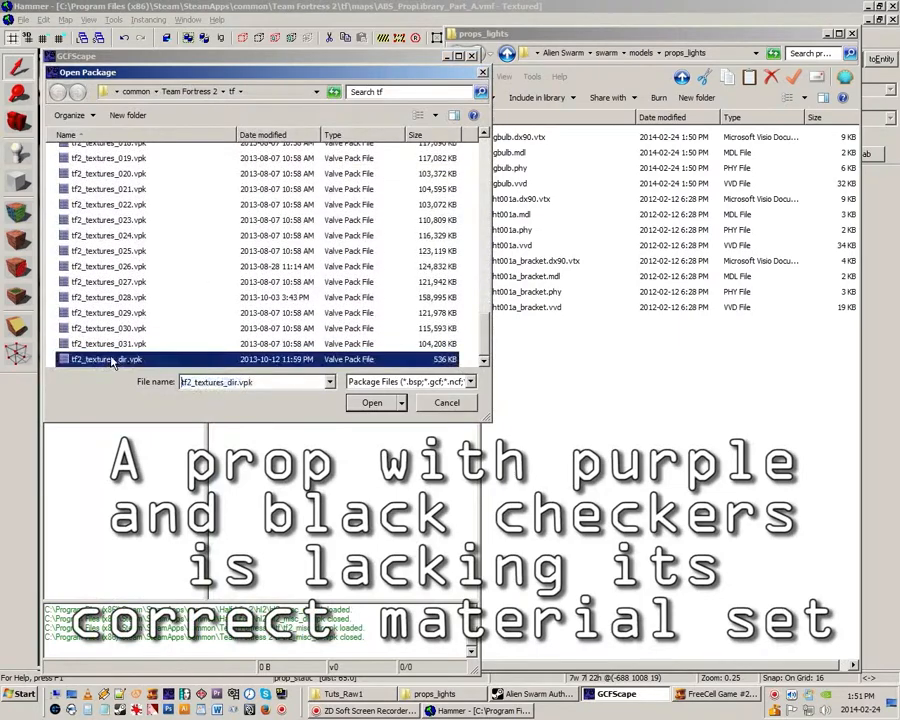
Open the materials\models\props_lights folder inside the textures package.
click(233, 119)
double_click(232, 121)
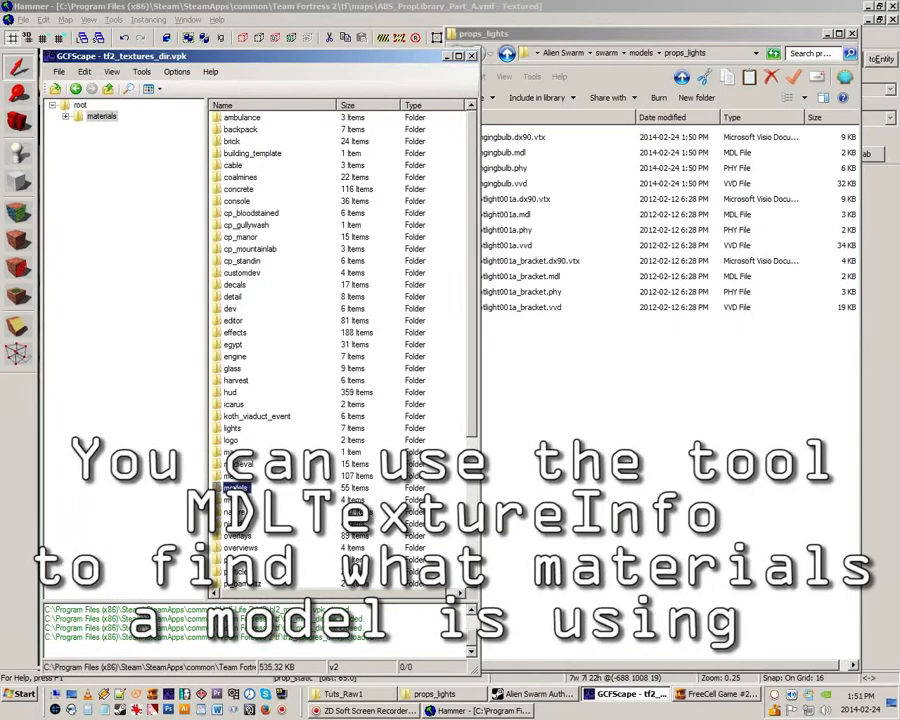
double_click(236, 488)
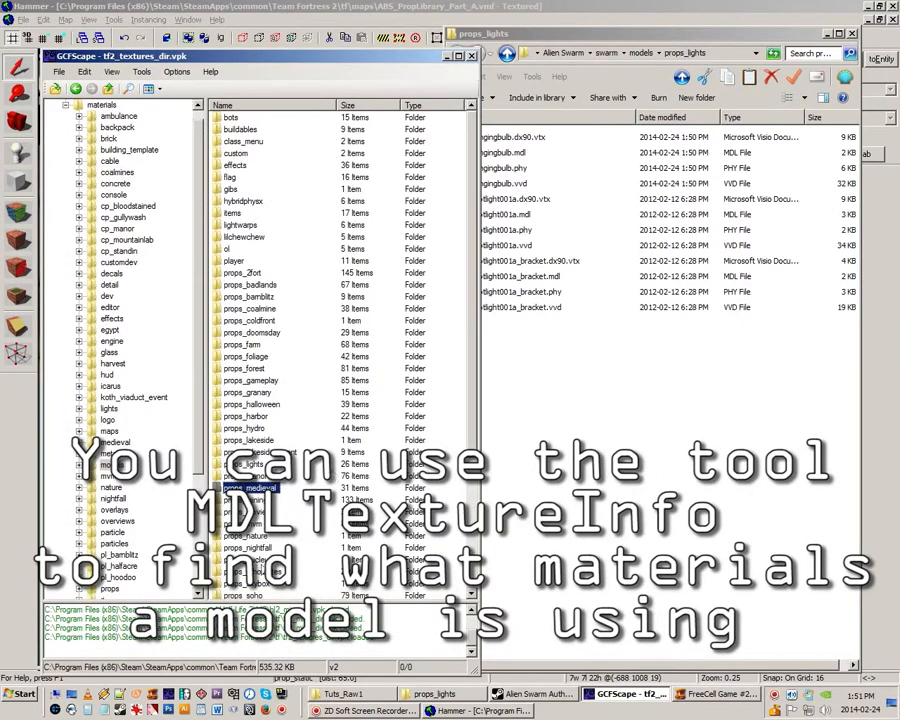
scroll(388, 486, down, 4)
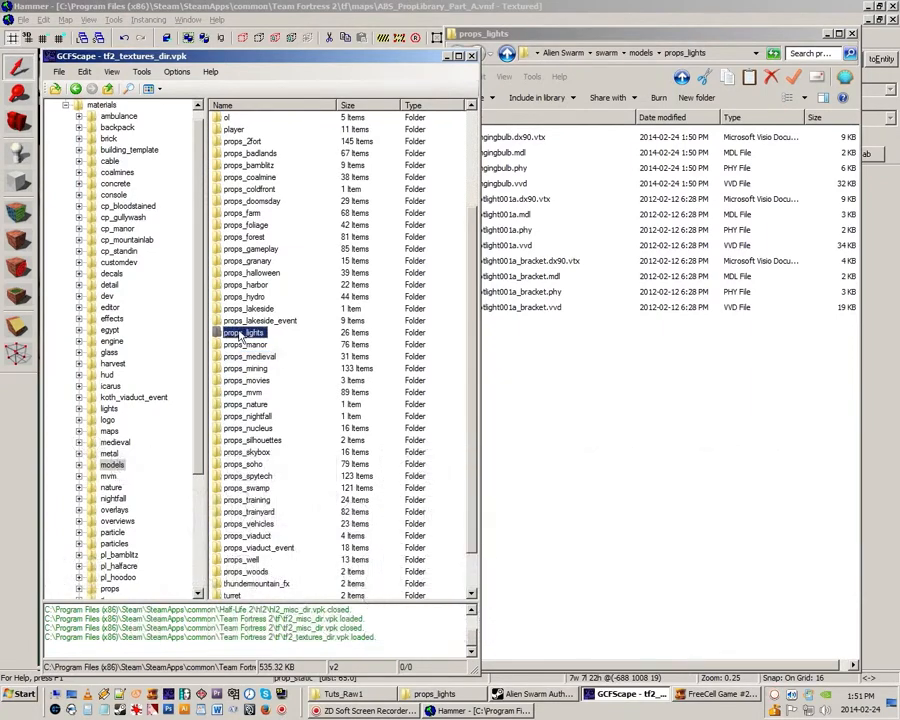
double_click(296, 352)
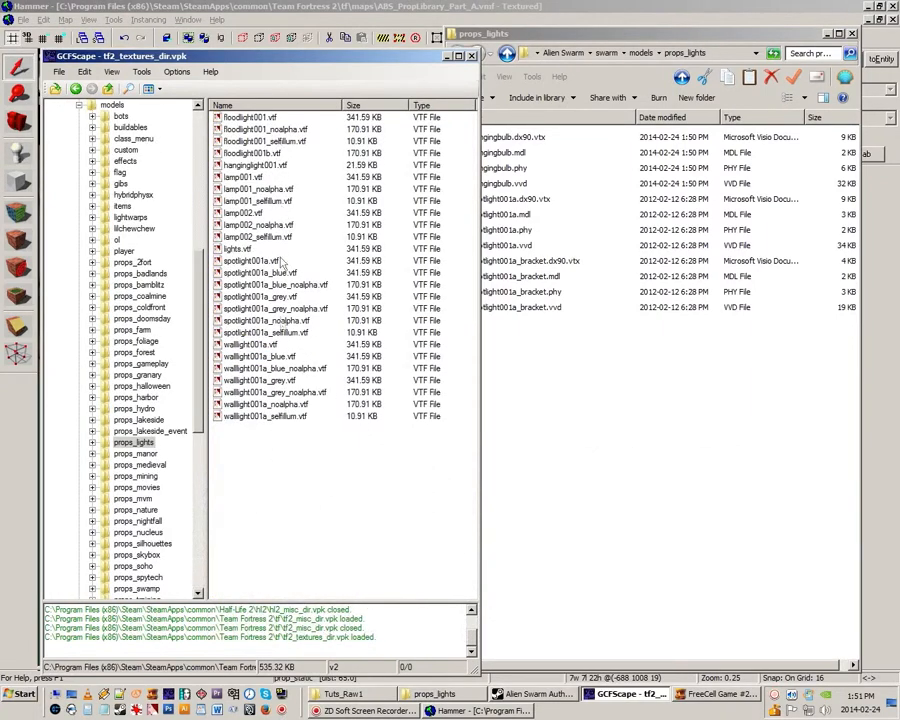
In the file explorer, go from the model props_lights folder to Alien Swarm's swarm\materials\models\props_lights folder.
click(562, 137)
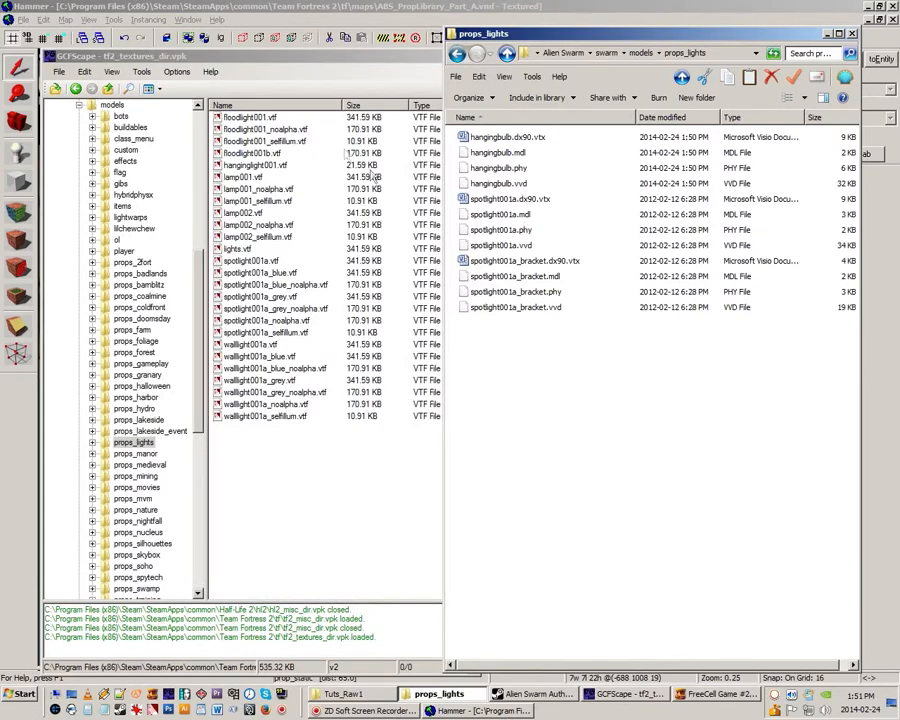
click(226, 50)
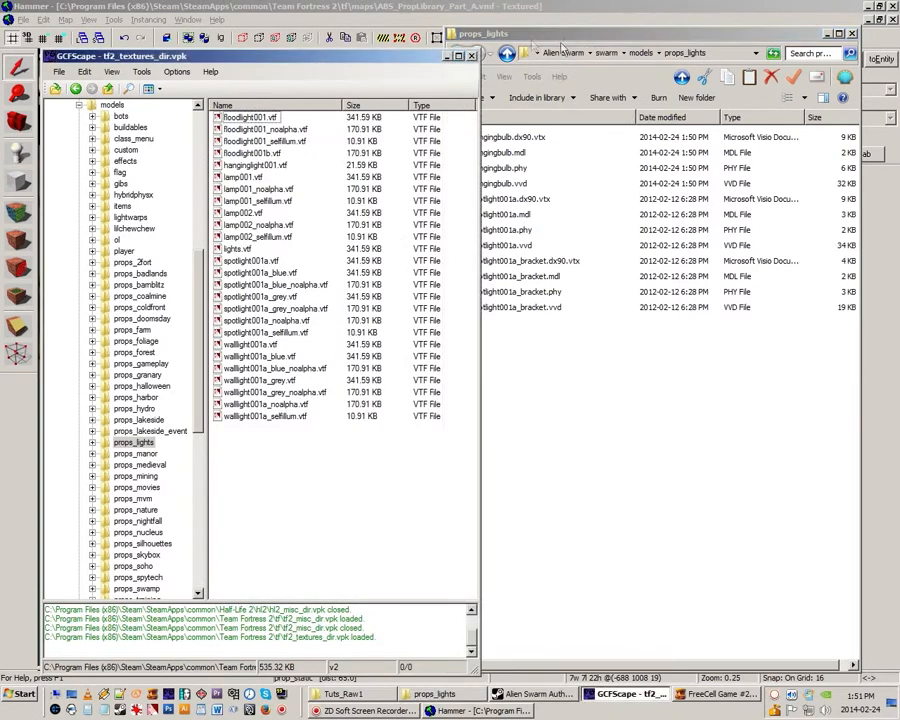
drag(535, 31, 581, 37)
click(555, 62)
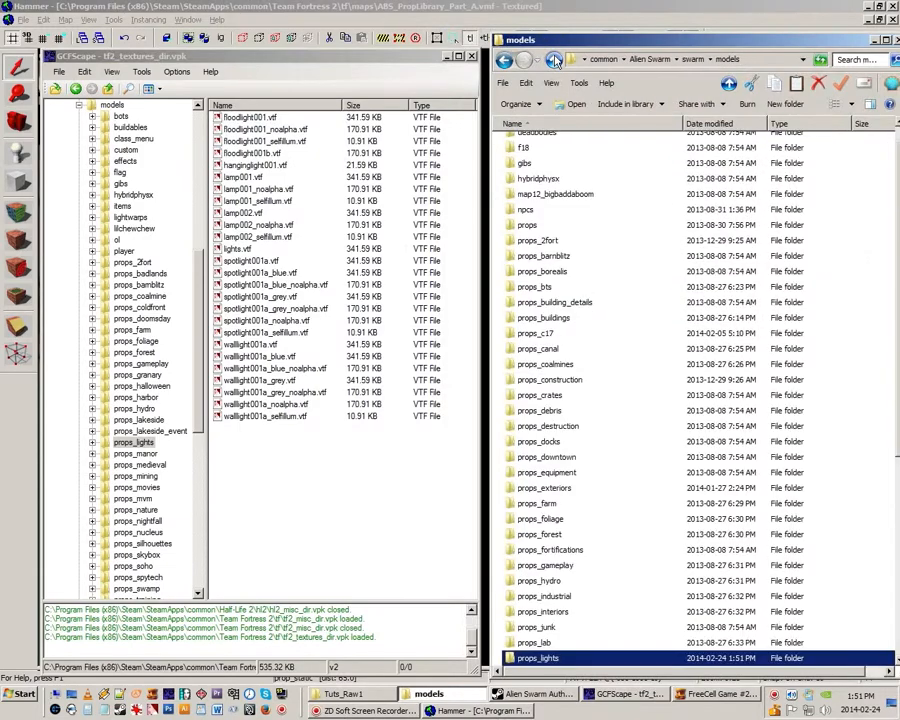
click(555, 62)
double_click(533, 208)
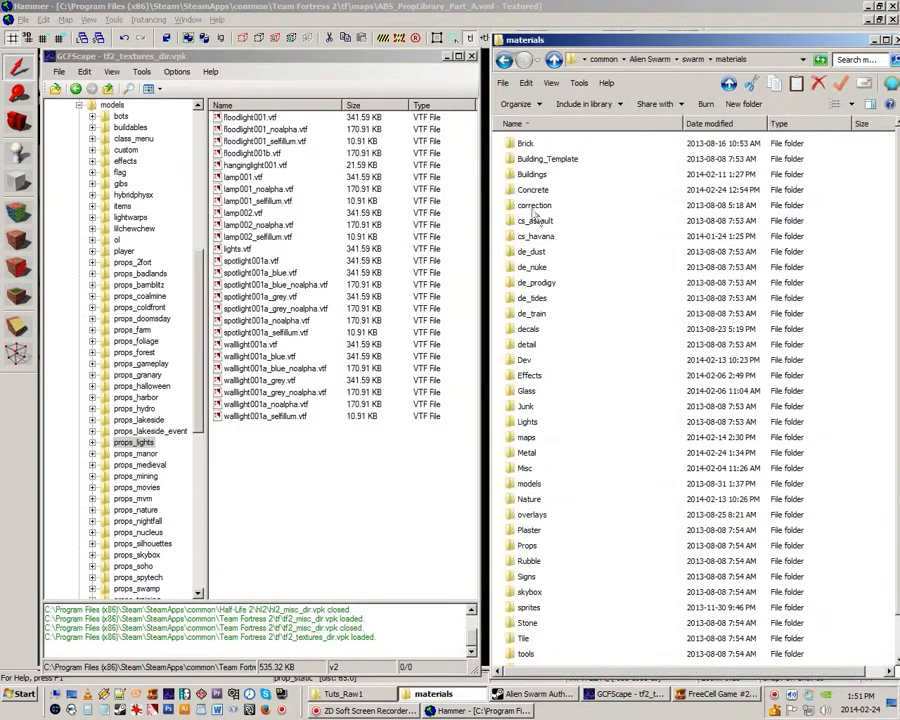
double_click(520, 485)
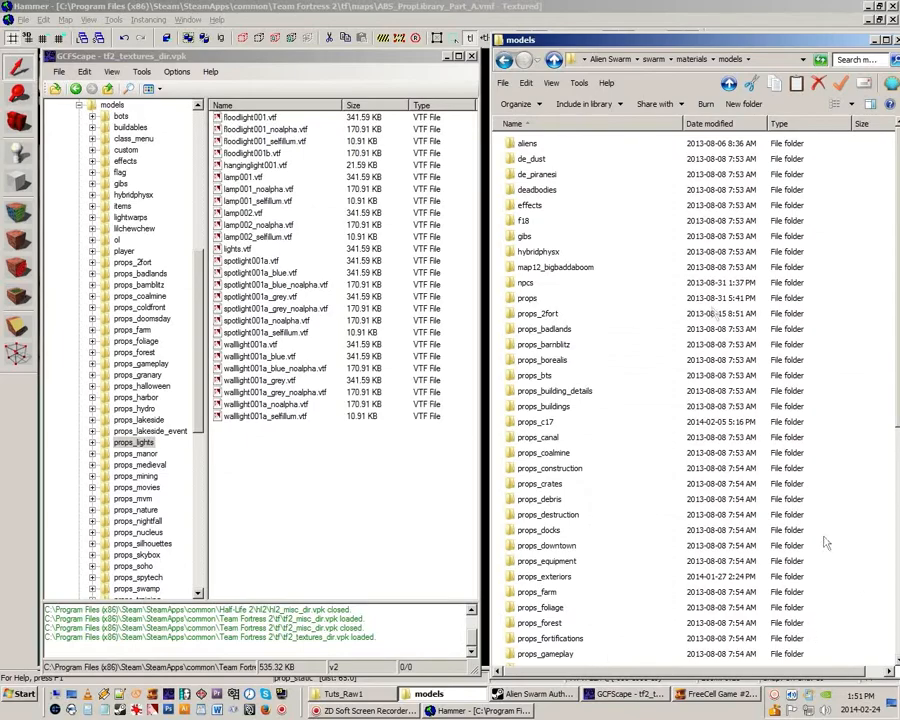
drag(770, 44, 742, 42)
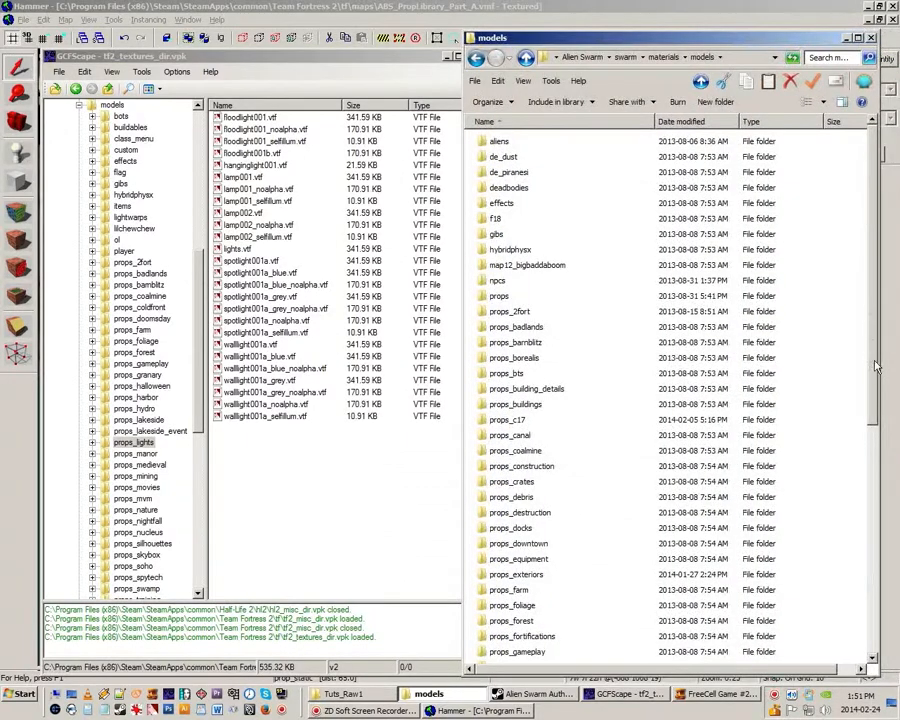
scroll(840, 473, down, 4)
double_click(510, 556)
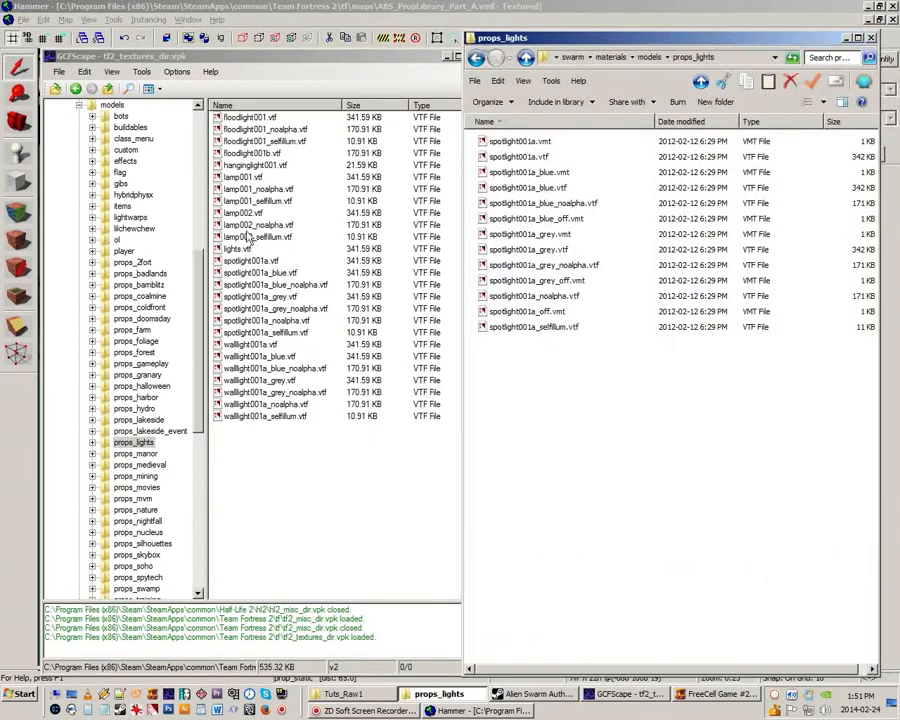
Extract hanginglight001.vtf from the textures package into Alien Swarm's materials\models\props_lights folder.
click(263, 166)
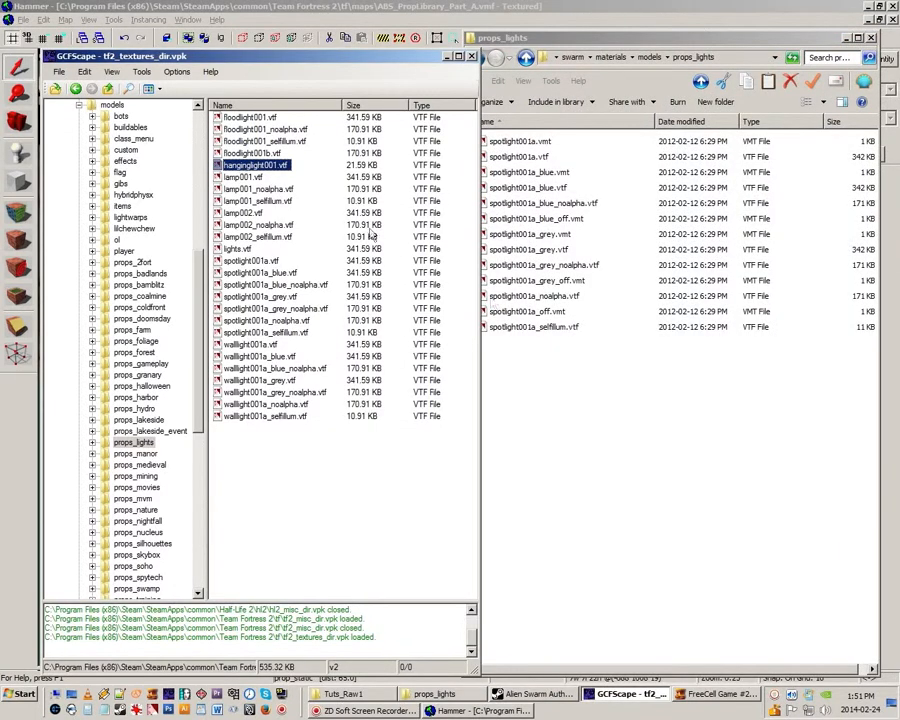
drag(371, 233, 588, 422)
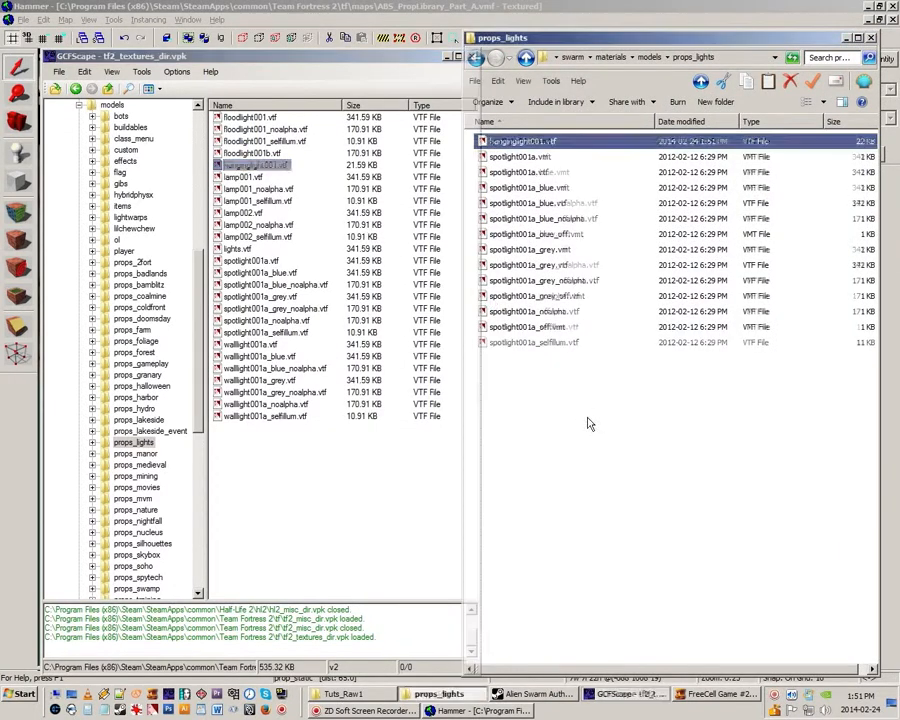
In GCFScape, close tf2_textures_dir.vpk and open tf2_misc_dir.vpk from the same folder.
click(52, 57)
click(59, 71)
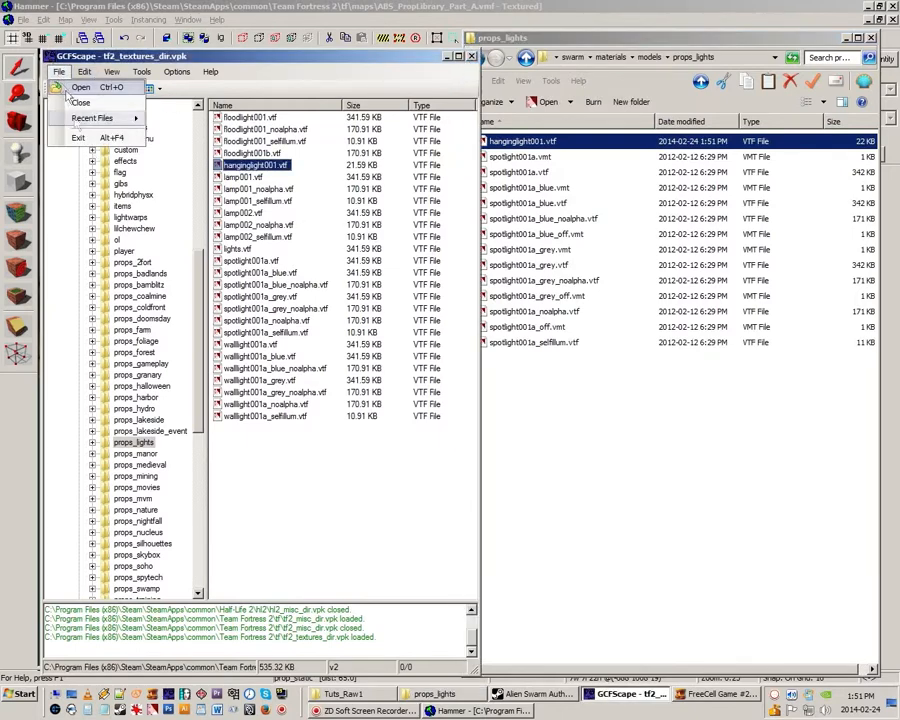
click(80, 102)
click(59, 71)
click(78, 88)
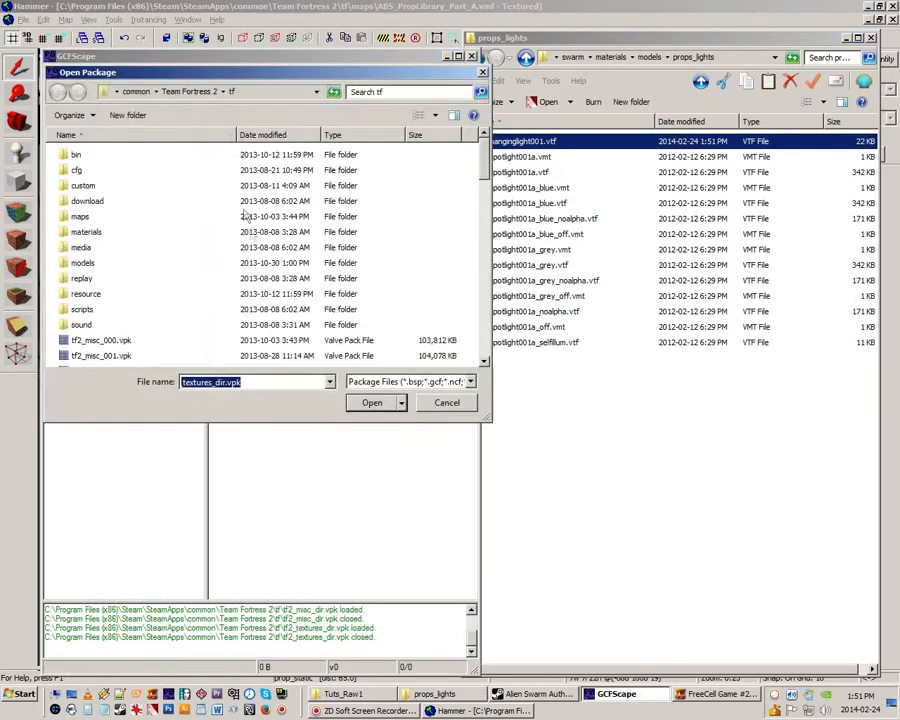
scroll(340, 240, down, 4)
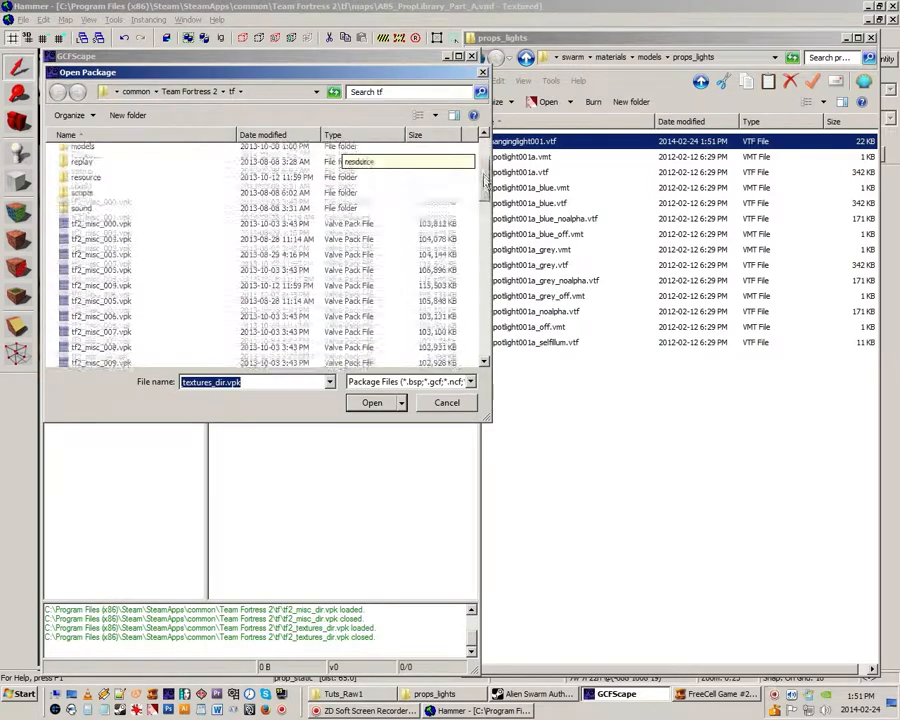
double_click(95, 305)
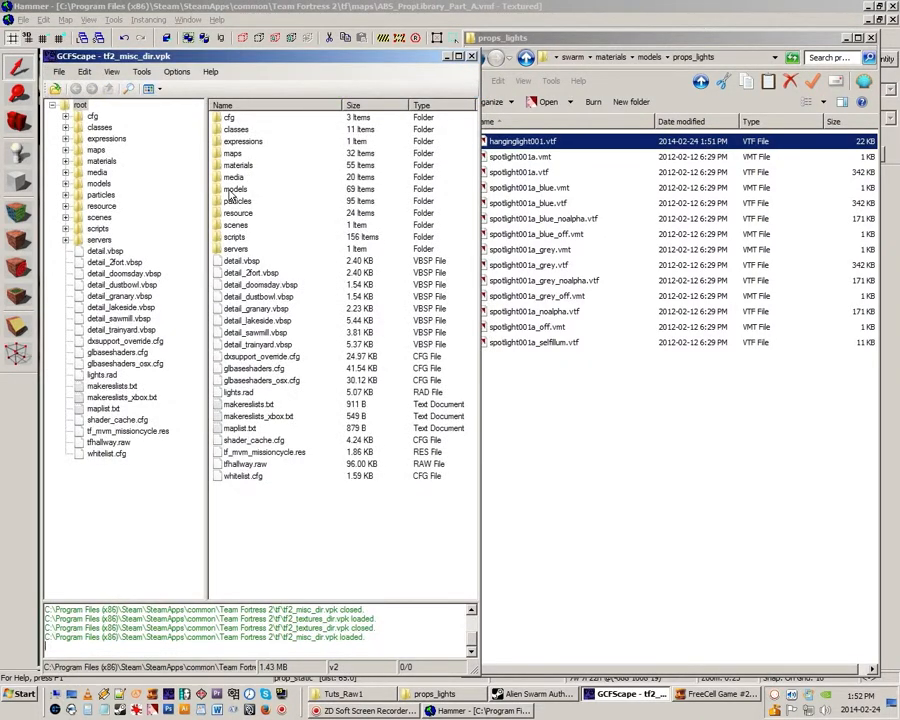
Browse to materials\models\props_lights inside the misc package.
double_click(237, 165)
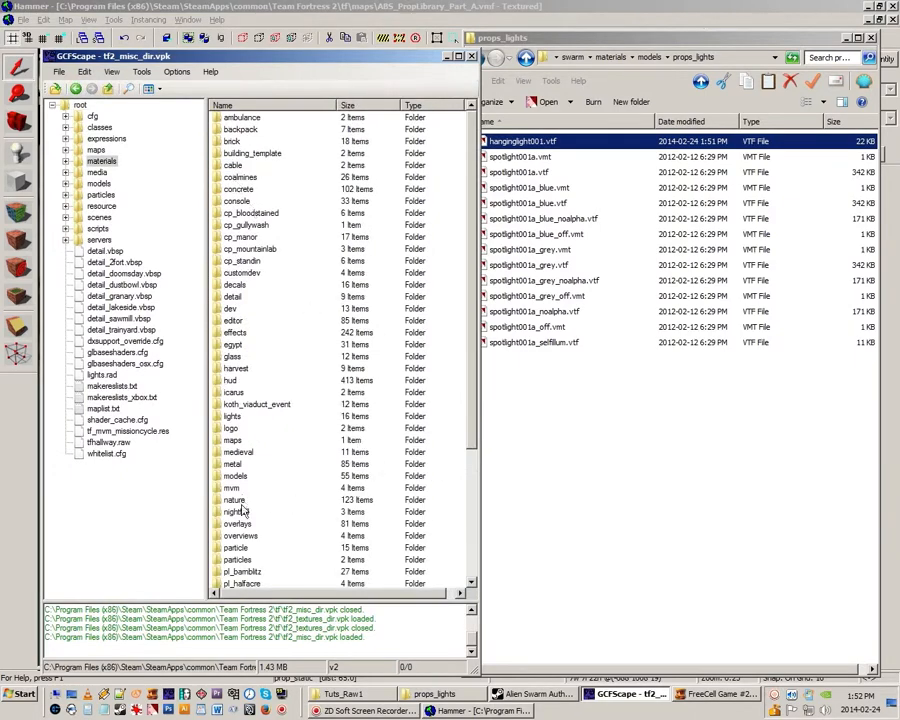
double_click(232, 476)
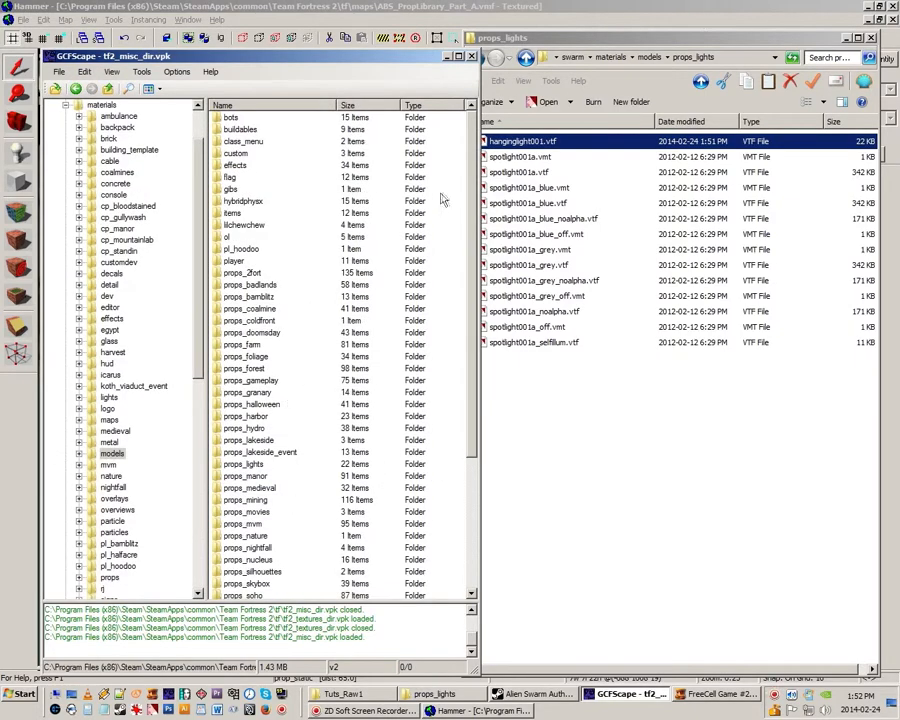
scroll(472, 232, down, 3)
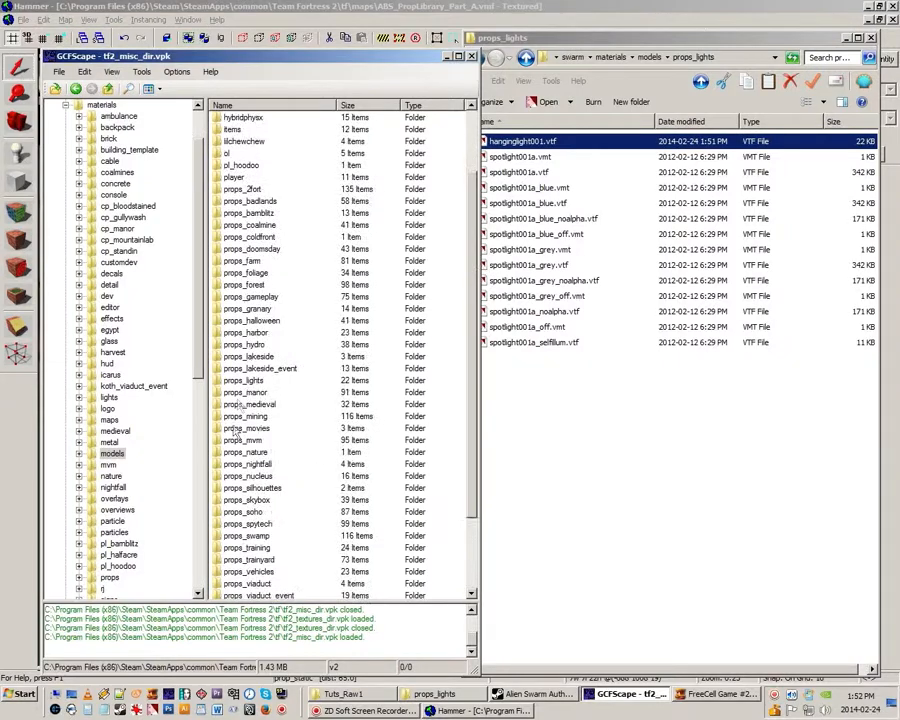
double_click(241, 383)
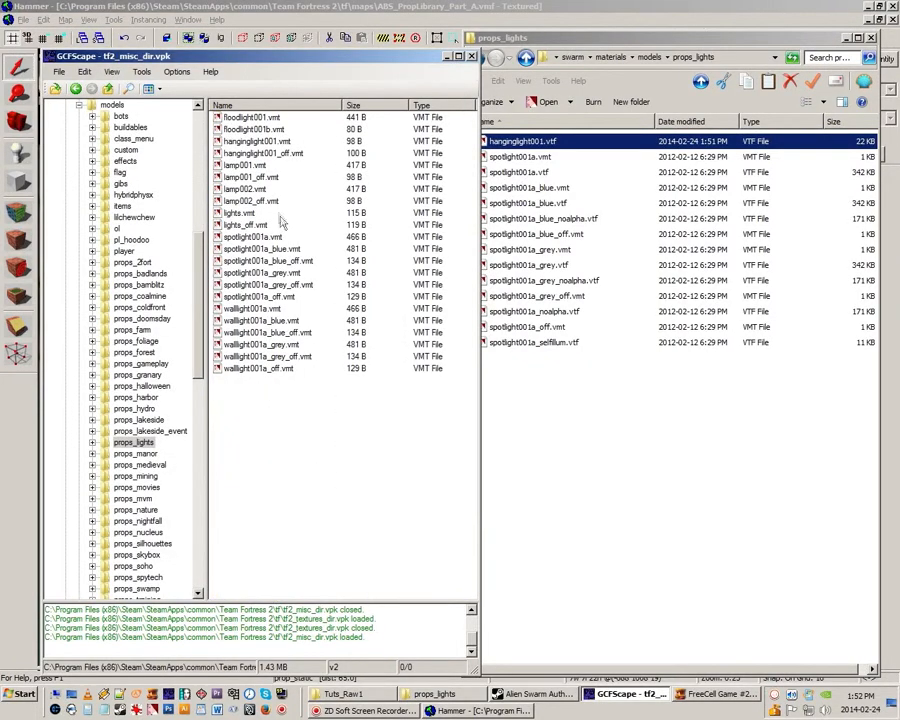
Extract hanginglight001.vmt and hanginglight001_off.vmt into Alien Swarm's materials\models\props_lights folder, then return to Hammer.
click(252, 142)
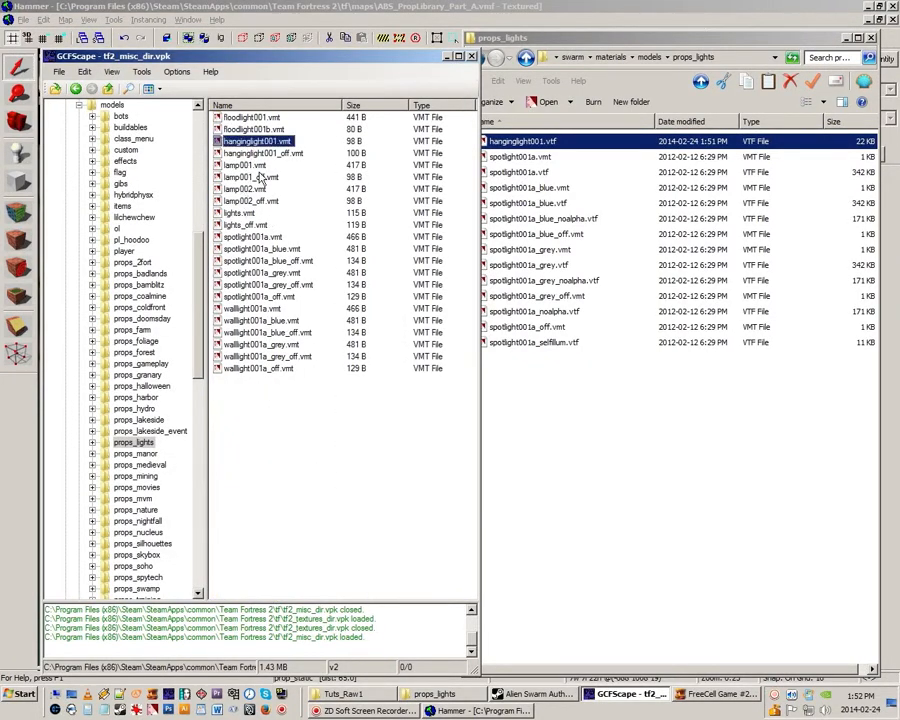
shift+click(257, 154)
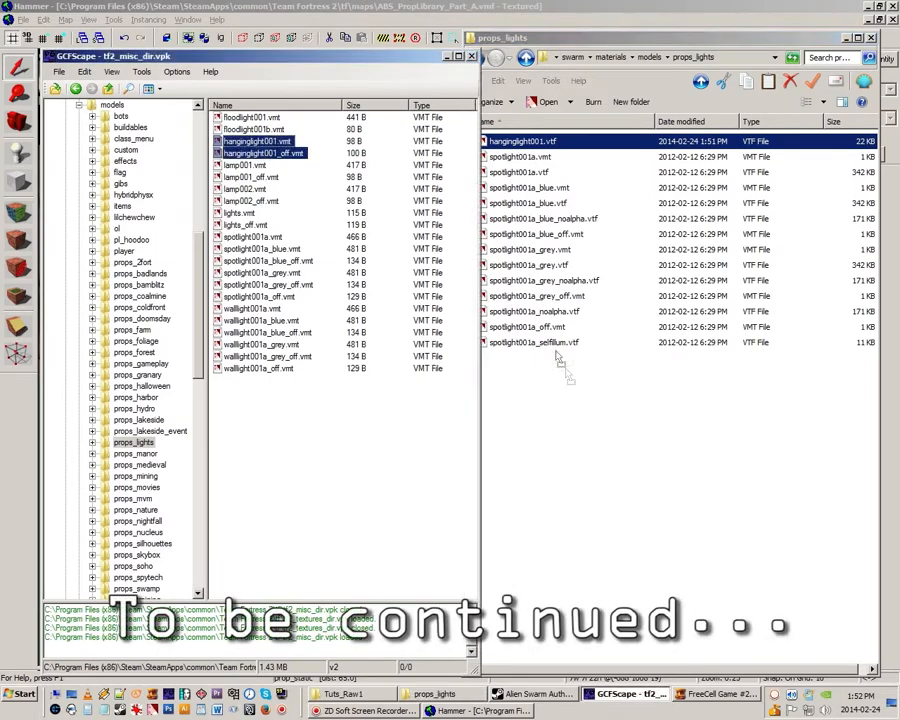
drag(565, 391, 573, 463)
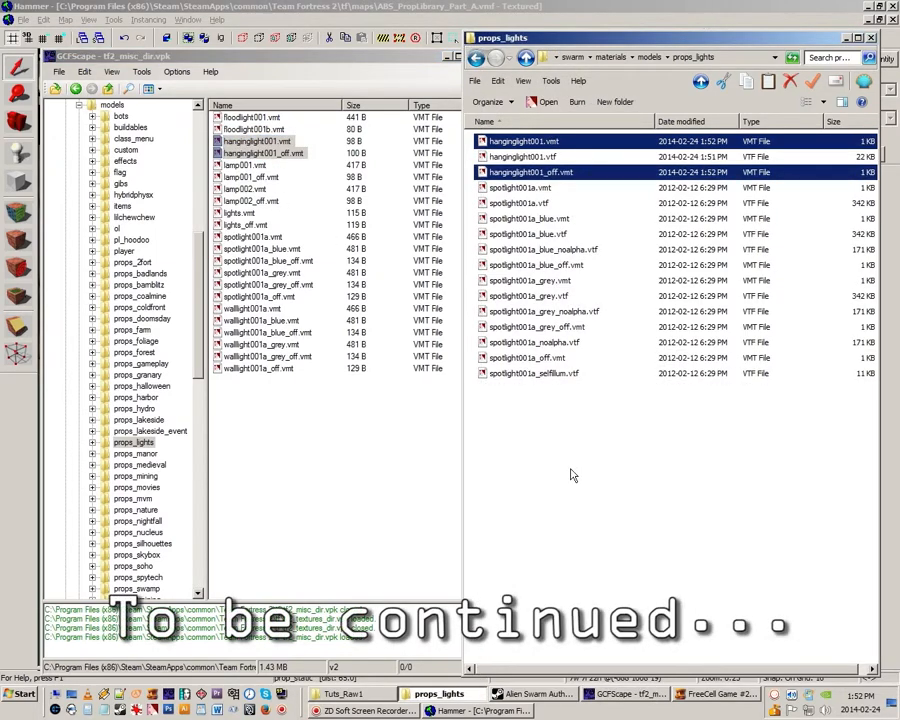
click(572, 477)
click(353, 6)
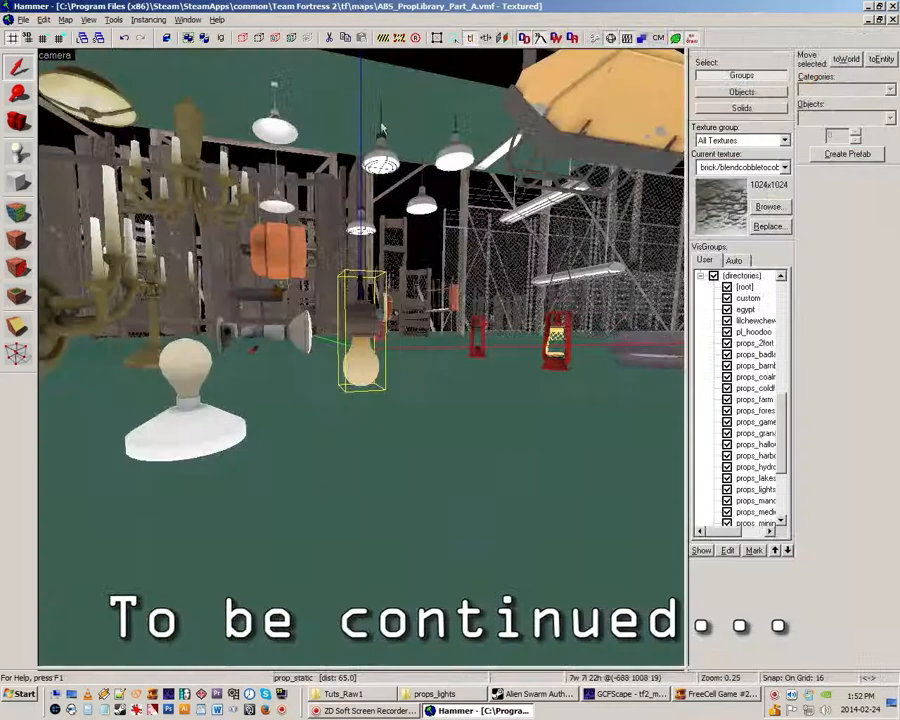